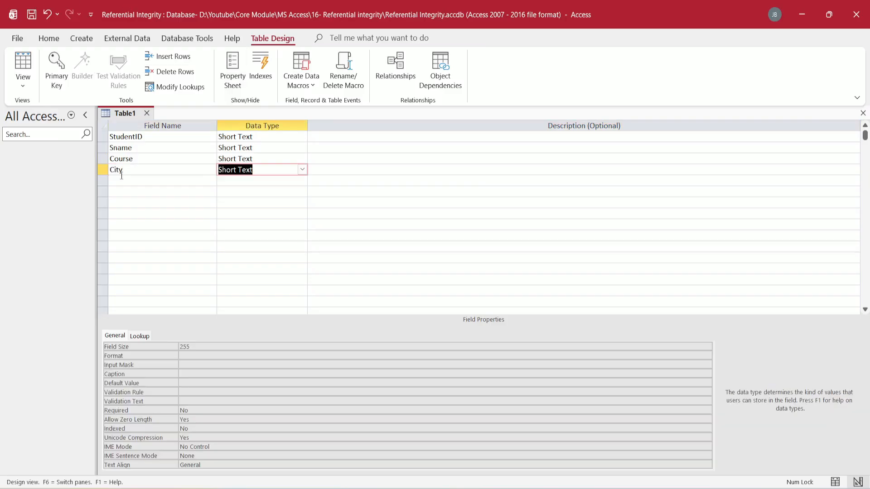
Set the StudentID field as the primary key and save the table as Student Table.
left_click(103, 136)
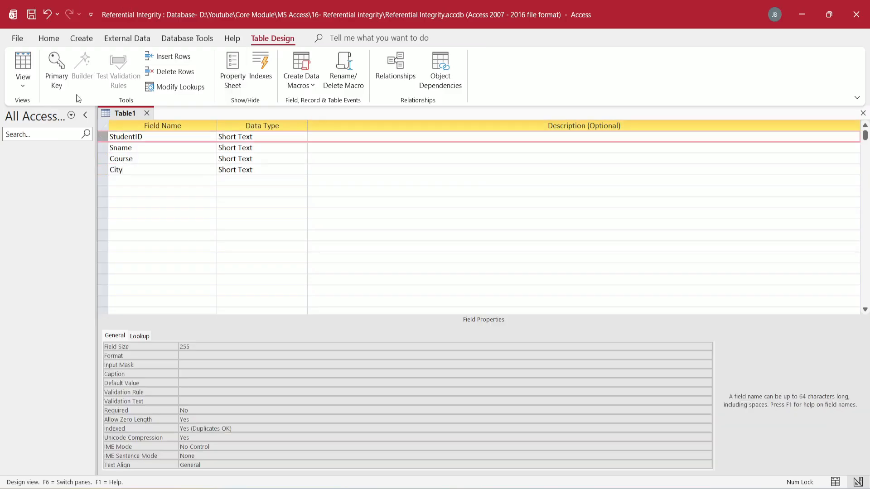
left_click(56, 74)
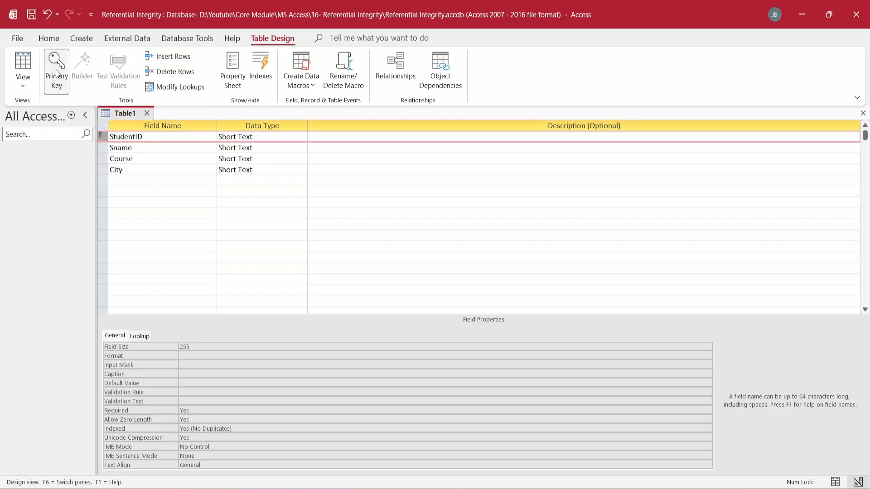
key("ctrl+s")
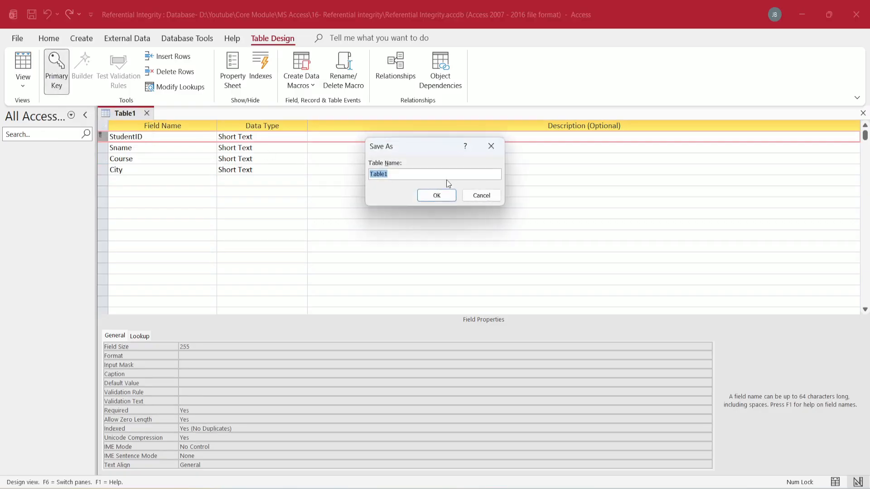
type("Student Table")
key("Return")
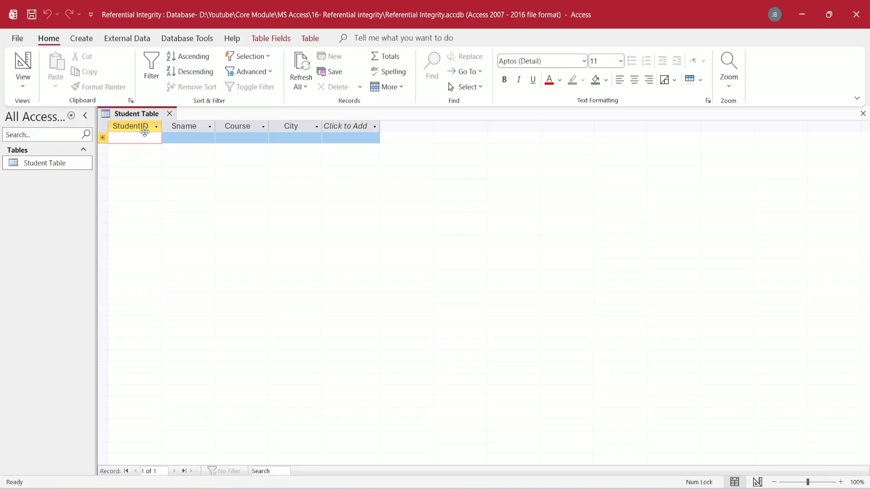
Add the first student record with its student ID and first name, course Excel and city Noida.
type("101")
key("Tab")
type("Roh")
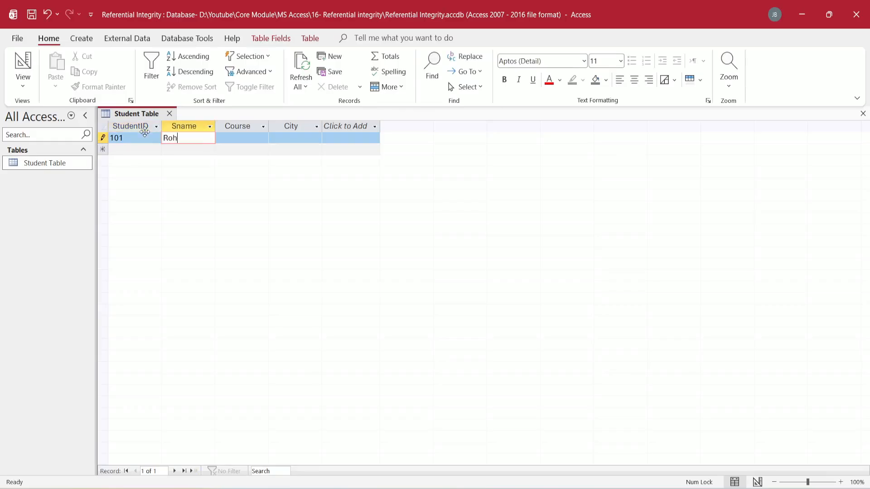
type("it")
key("Tab")
type("Excel")
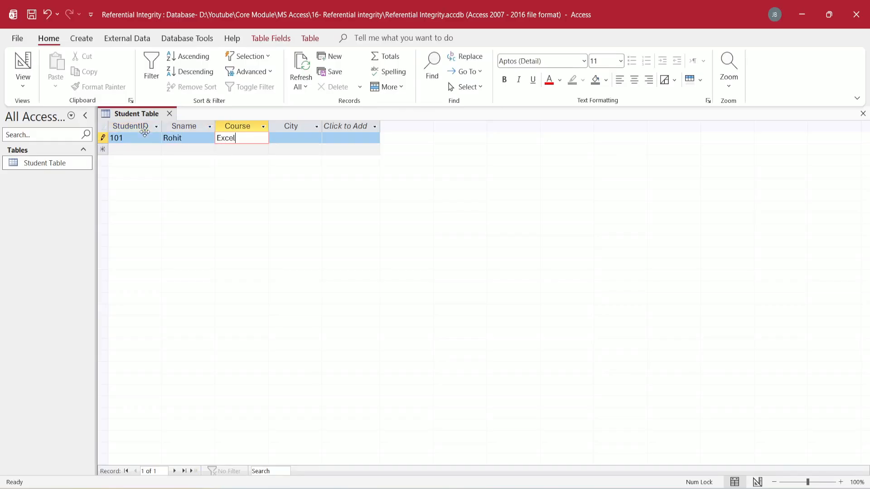
key("Tab")
type("Noida")
key("Tab")
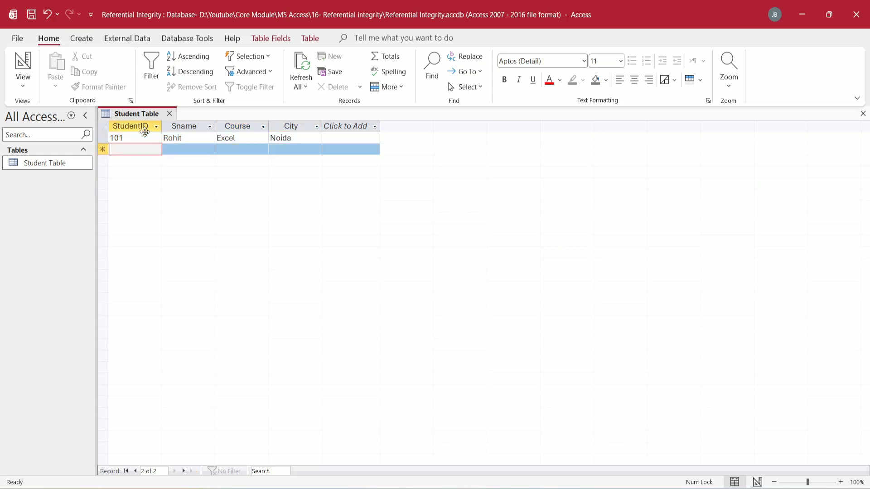
Add the second student record with its student ID and first name, course VBA and city Delhi.
type("102")
key("Tab")
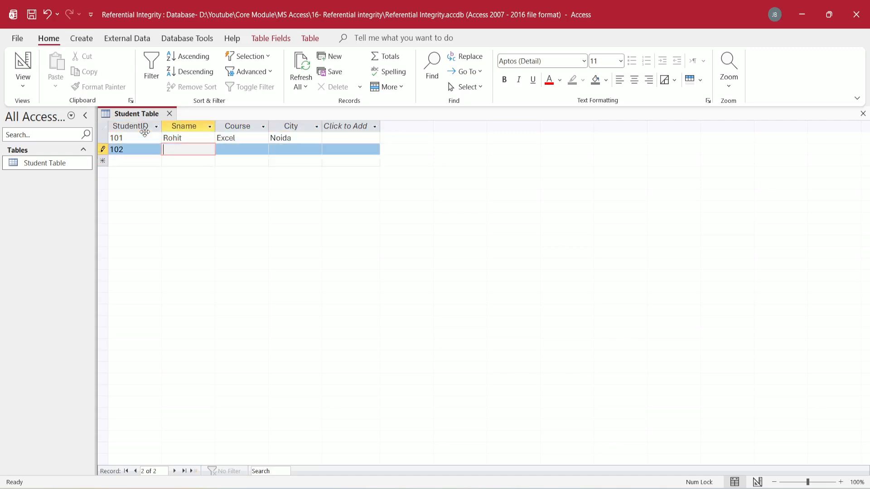
type("Moht")
key("Tab")
type("VBA")
key("Tab")
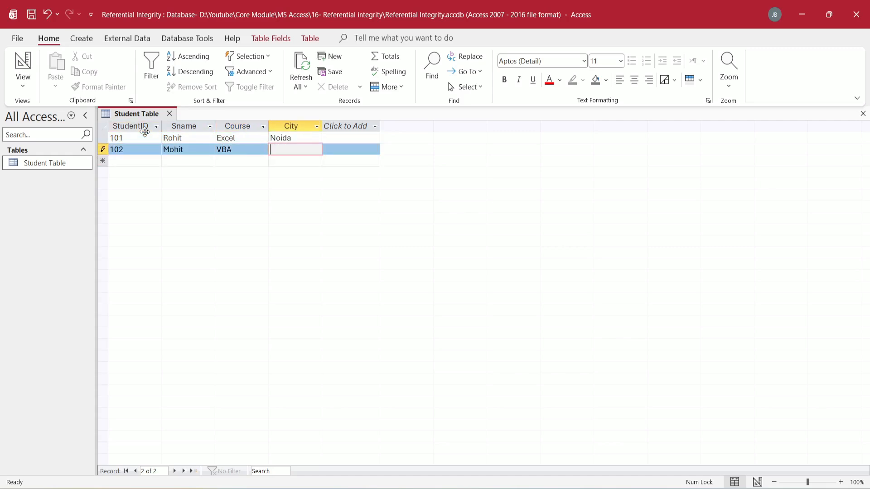
type("Delhi")
key("Tab")
Add the third student record with its student ID and first name, course Power BI and city Noida.
type("103")
key("Tab")
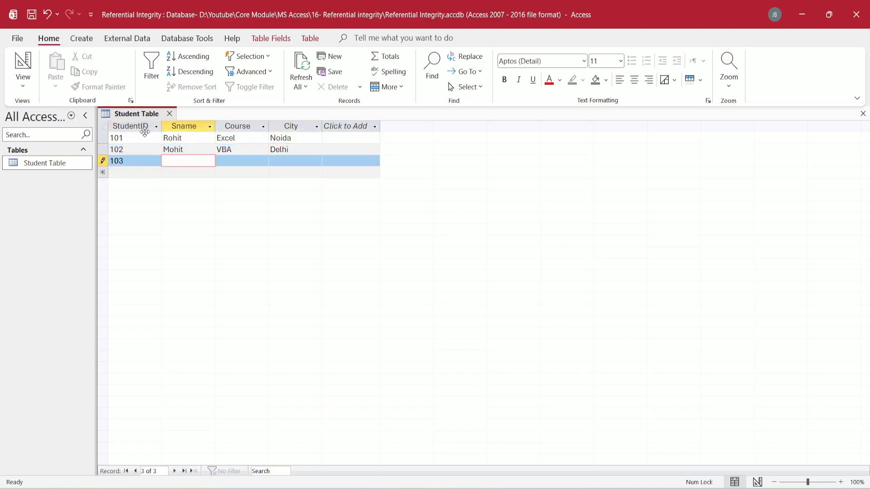
type("Neha")
key("Tab")
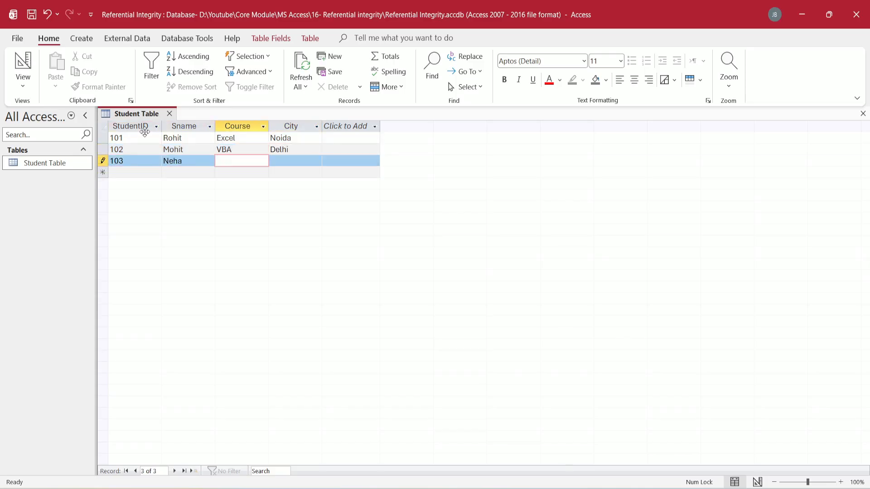
type("Power BI")
key("Tab")
type("Noida")
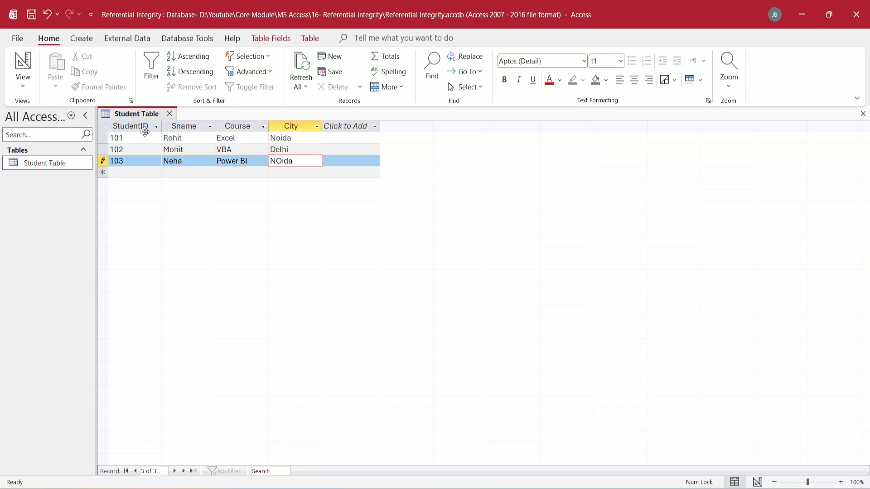
key("Tab")
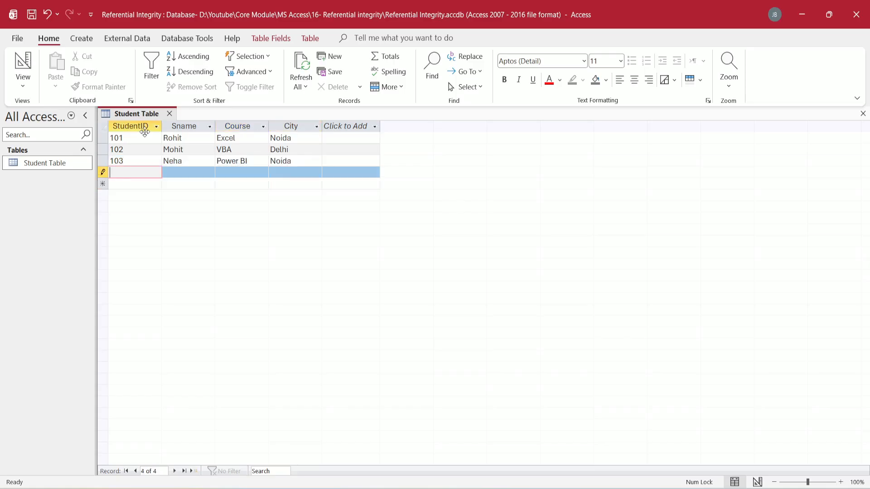
Add the fourth student record with its student ID and first name, course Python and city Noida.
type("104")
key("Tab")
type("Sunit")
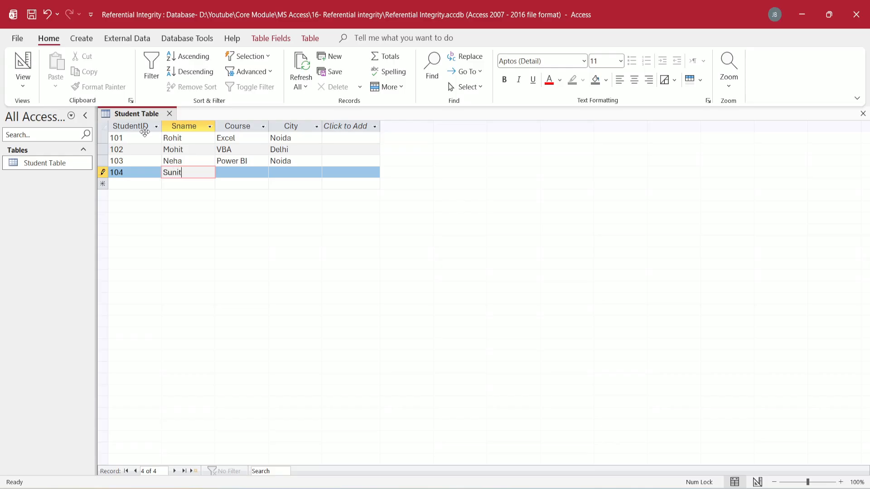
key("Tab")
type("Python")
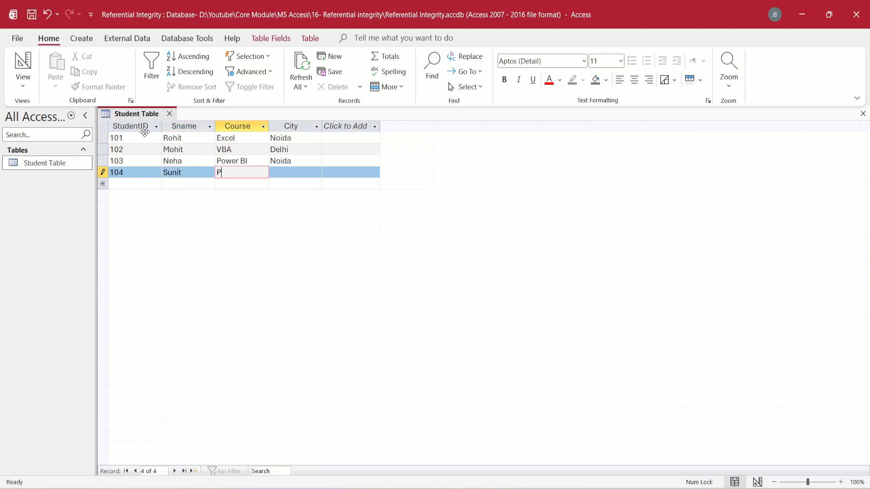
key("Tab")
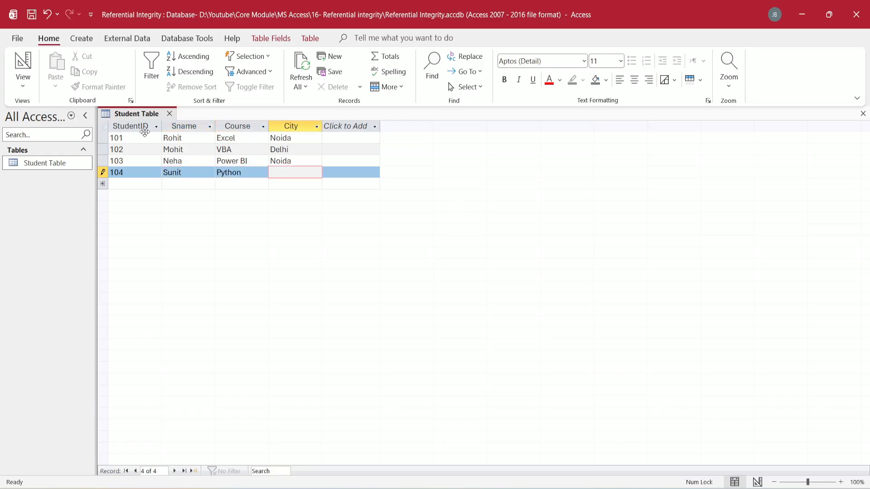
type("Noida")
key("Tab")
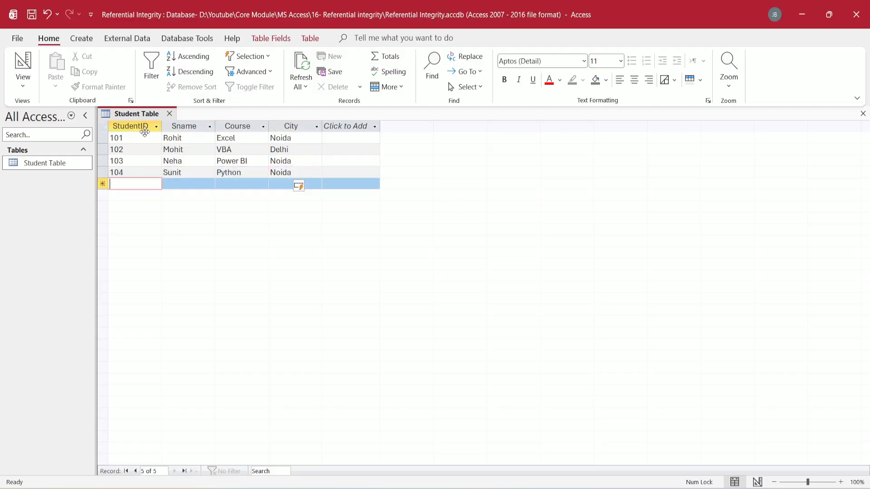
Add the fifth student record with its student ID and first name, course SQL and city Pune, and close Student Table.
type("105")
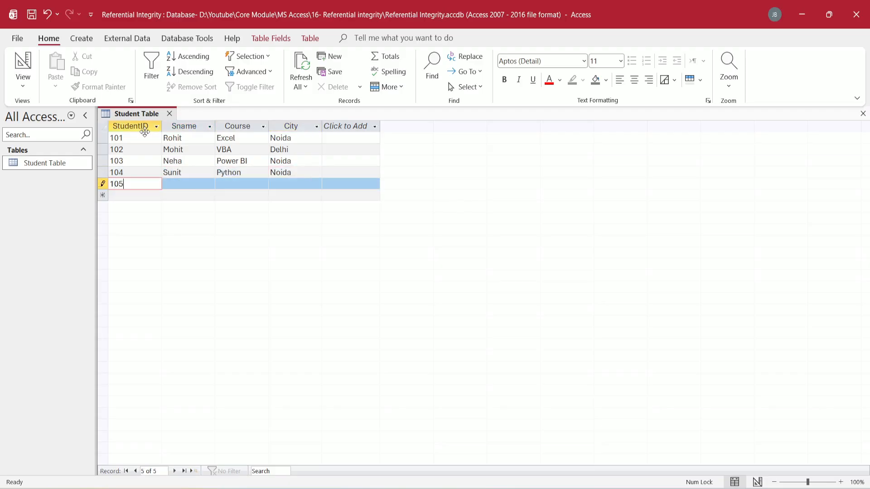
key("Tab")
type("Raj")
key("Tab")
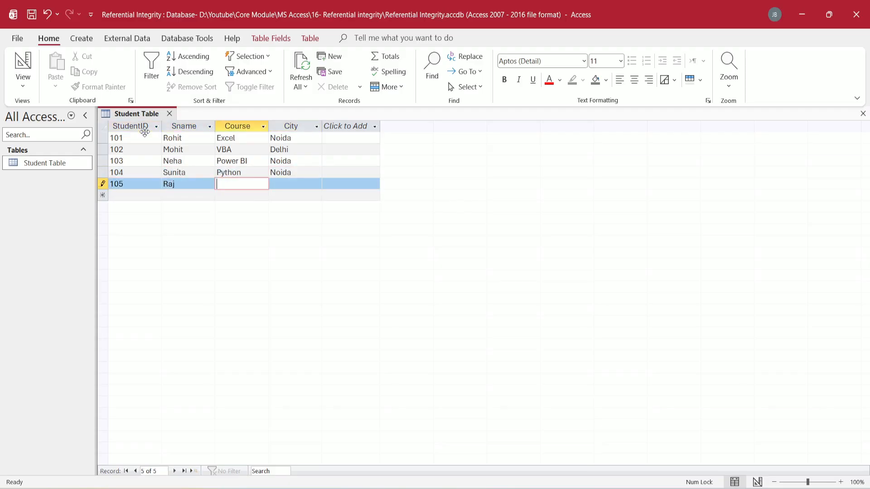
type("SQL")
key("Tab")
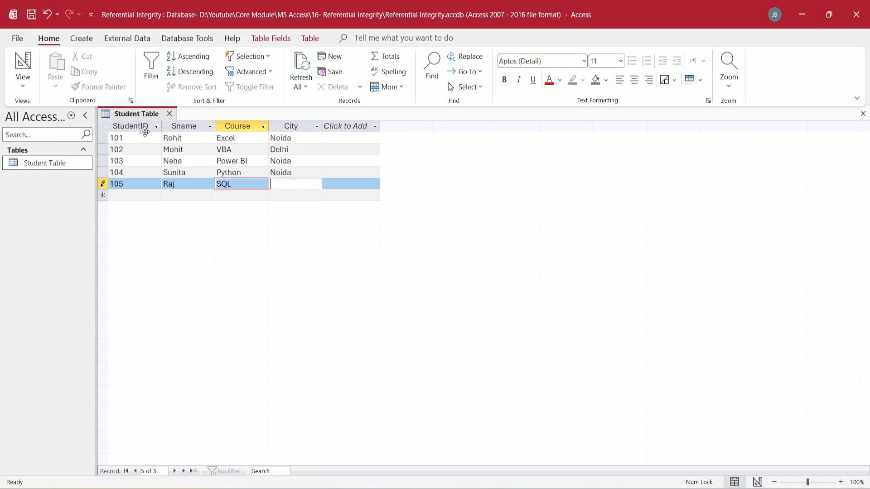
type("Pune")
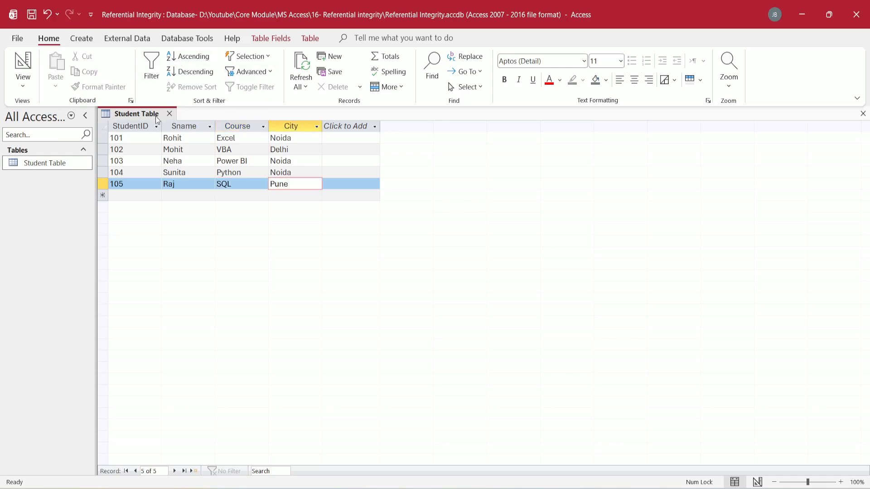
left_click(170, 113)
Design a new table with the Short Text fields FeeID, StudentID and Status.
left_click(82, 40)
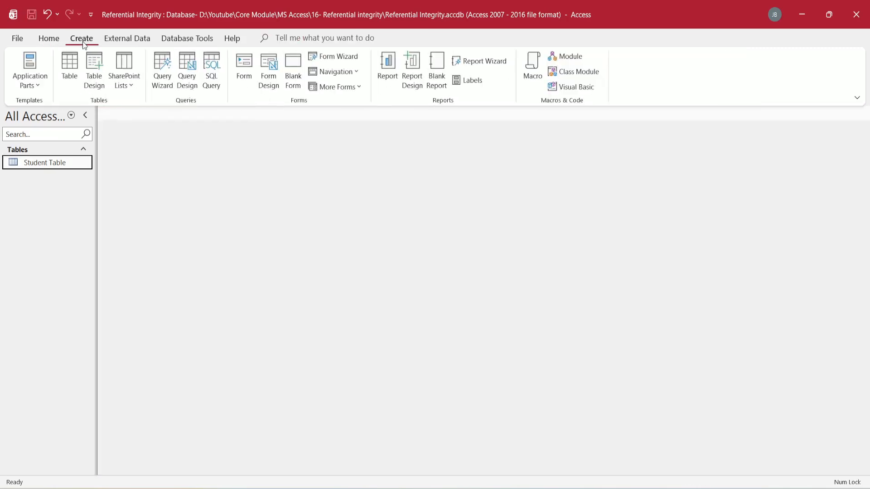
left_click(96, 71)
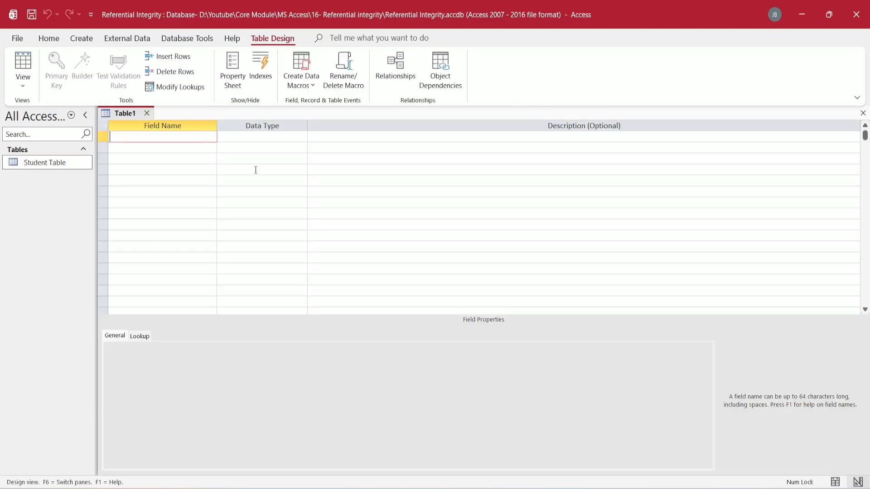
type("FeeID")
key("Tab")
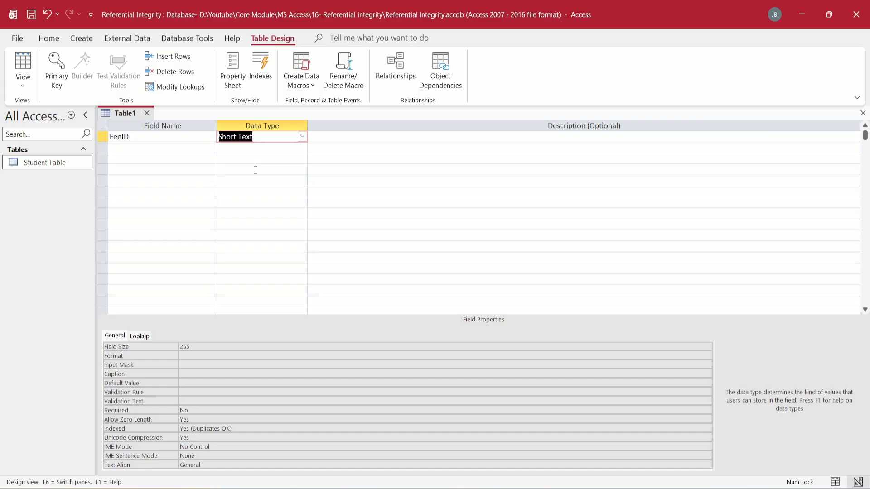
key("Tab")
key("Tab")
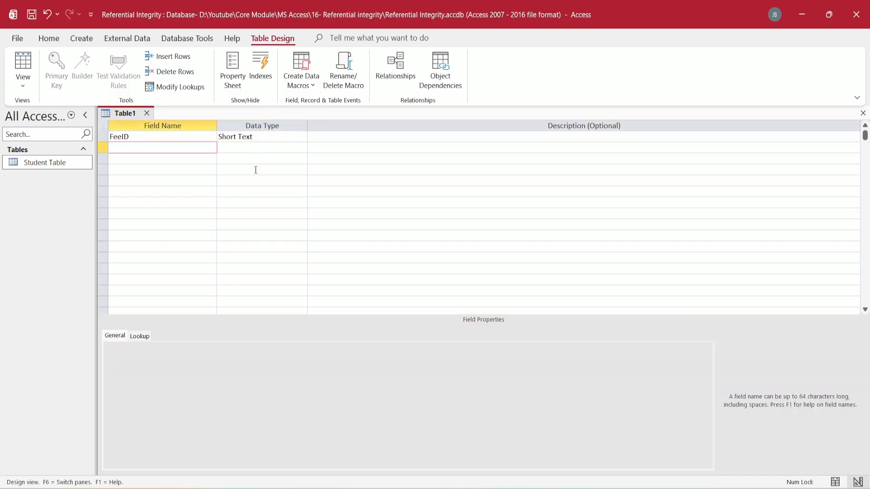
type("StudentID")
key("Tab")
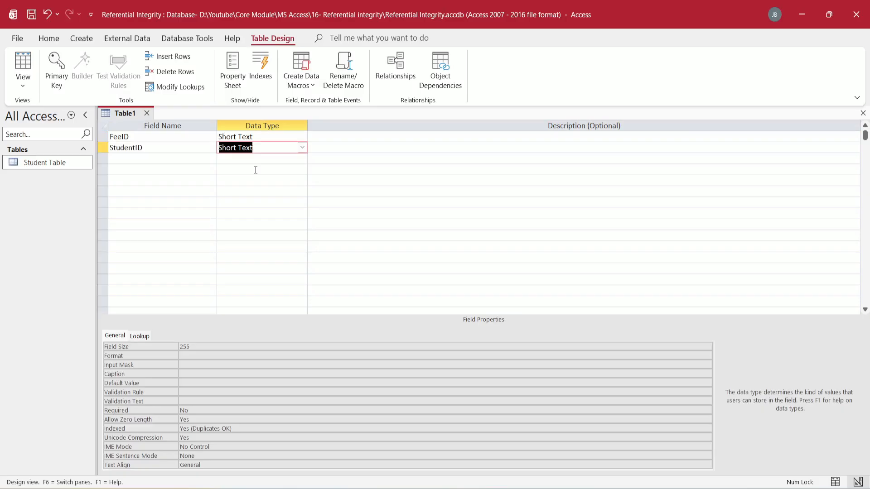
key("Tab")
key("Tab")
type("Status")
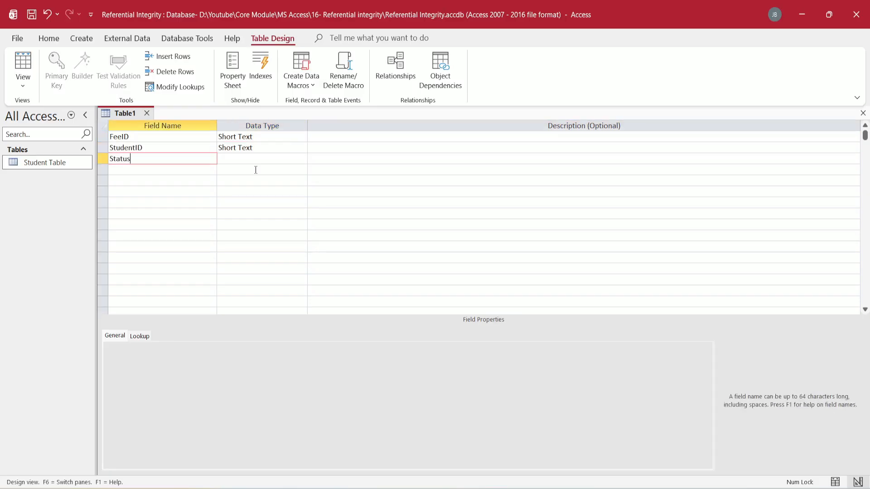
key("Tab")
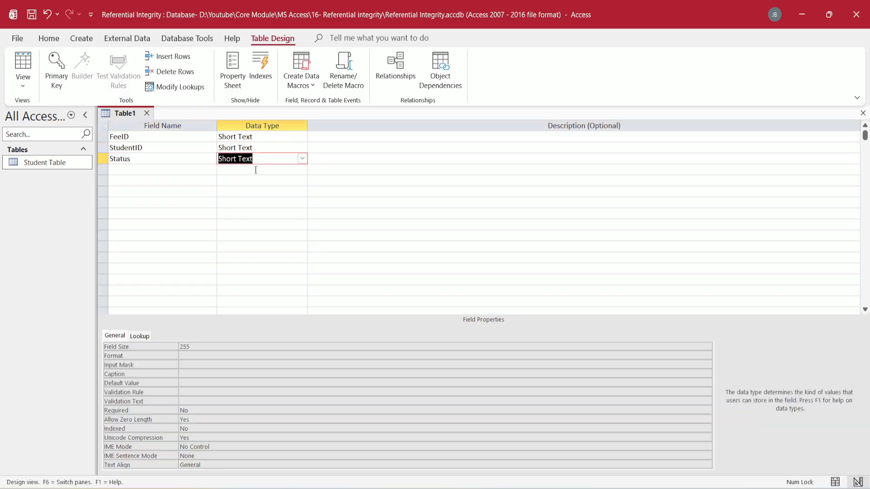
key("shift+Tab")
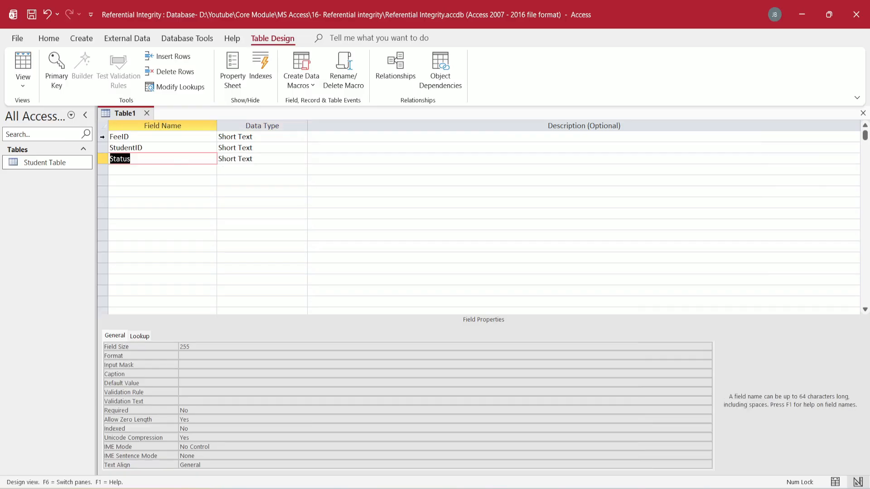
Set the FeeID field as the primary key and save the table as Fee Table.
left_click(102, 137)
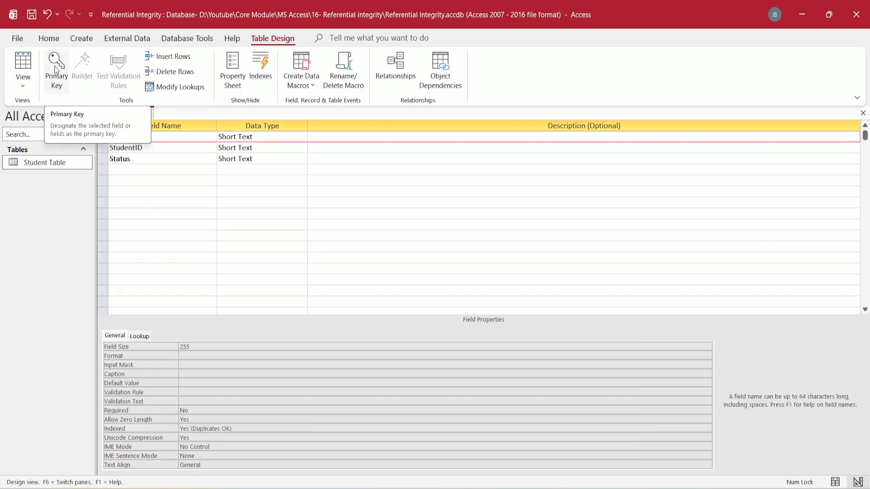
left_click(54, 67)
key("ctrl+s")
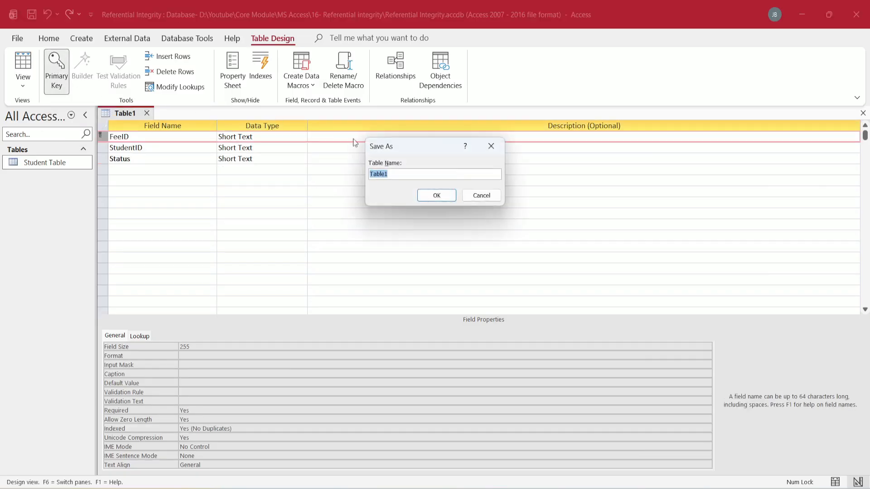
type("Fee Table")
left_click(438, 195)
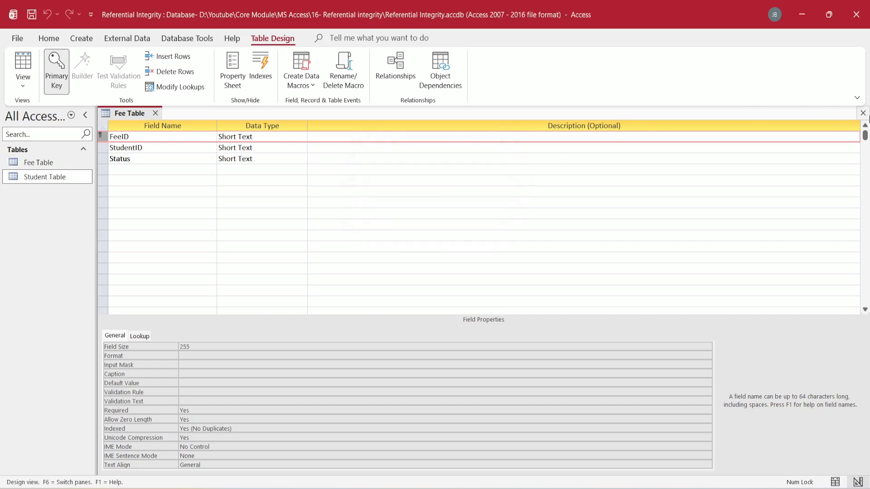
Open Student Table and Fee Table in datasheet view, with Fee Table in front.
left_click(862, 113)
double_click(74, 176)
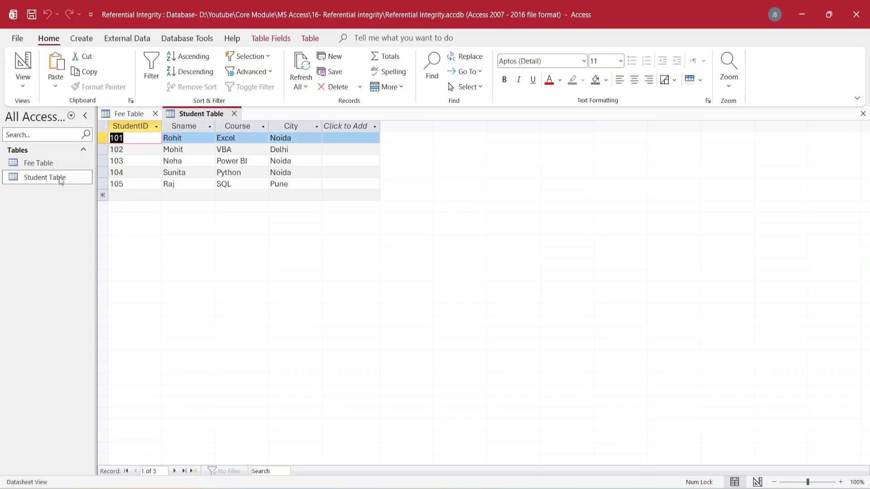
double_click(44, 164)
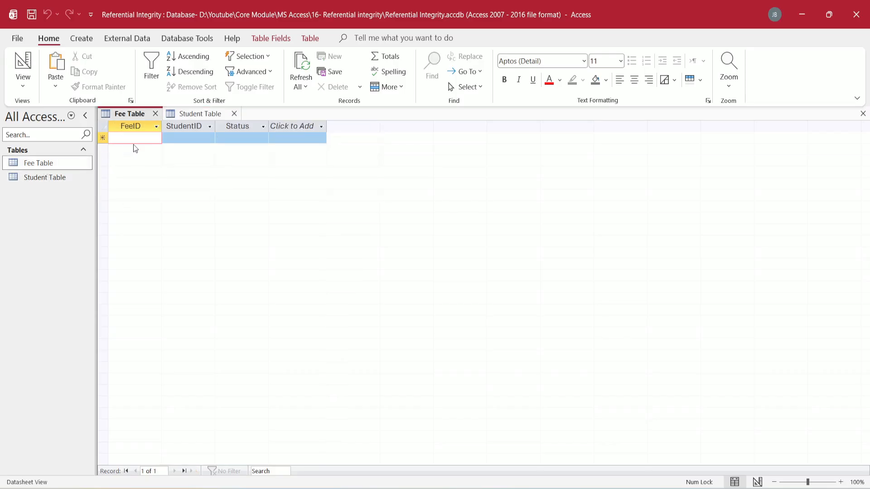
Add the fee record with FeeID 1, the first student's ID and status Paid.
type("1")
key("Tab")
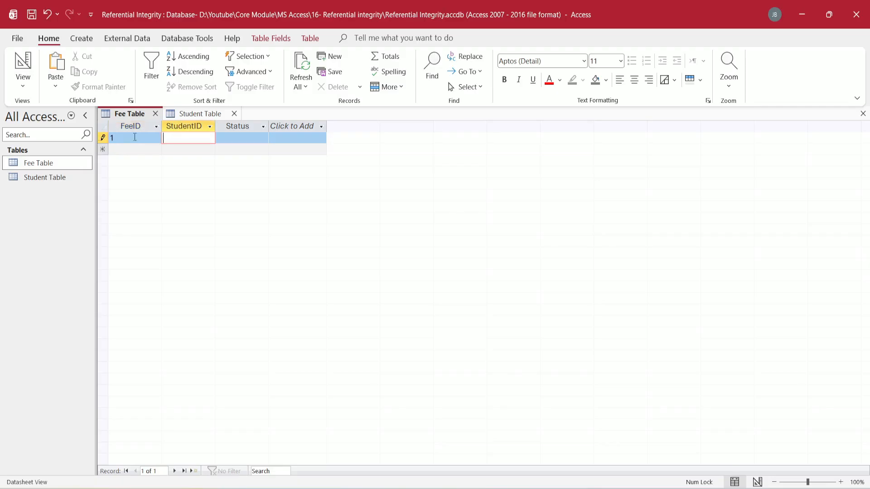
type("101")
key("Tab")
type("Paid")
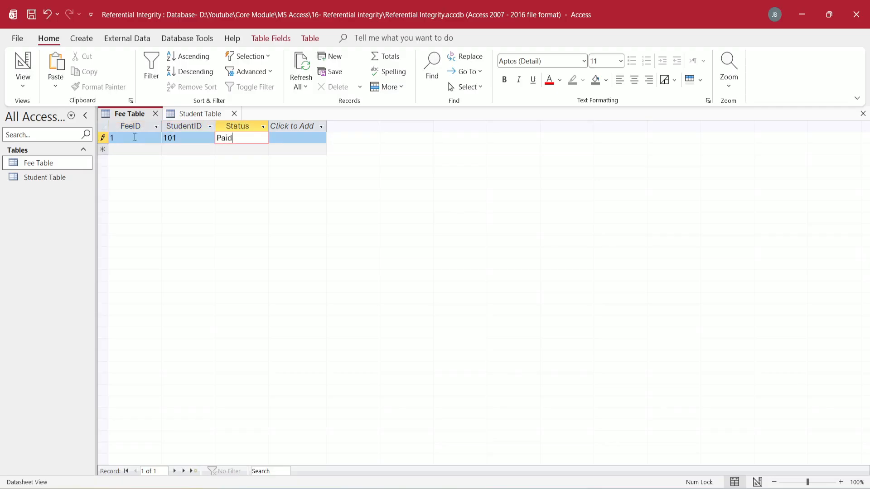
key("Tab")
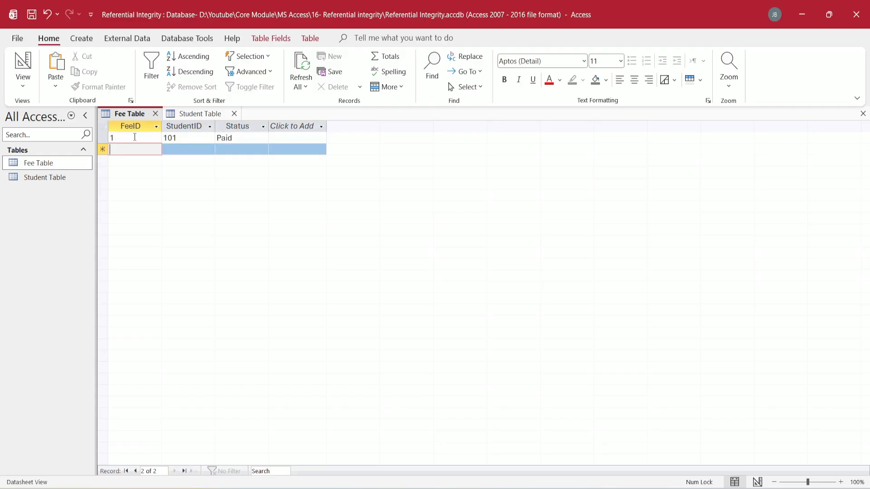
Add the fee record with FeeID 2, the first student's ID again and status pending.
type("2")
key("Tab")
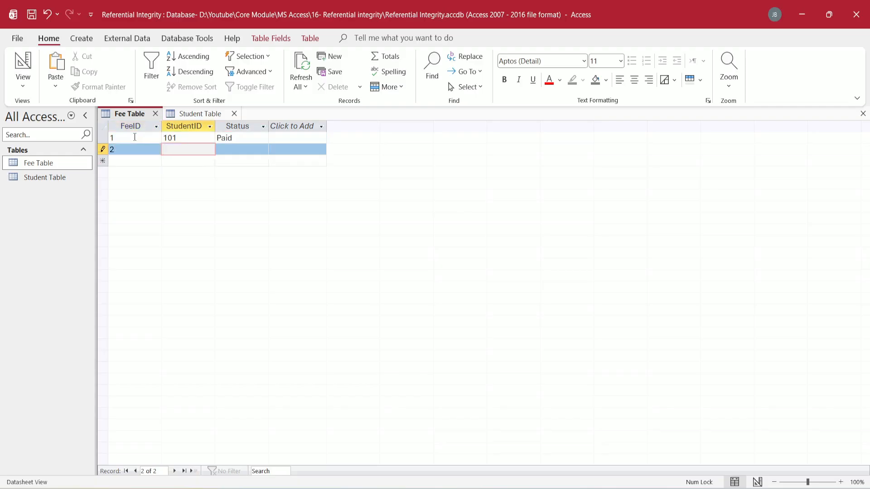
type("101")
key("Tab")
type("pending")
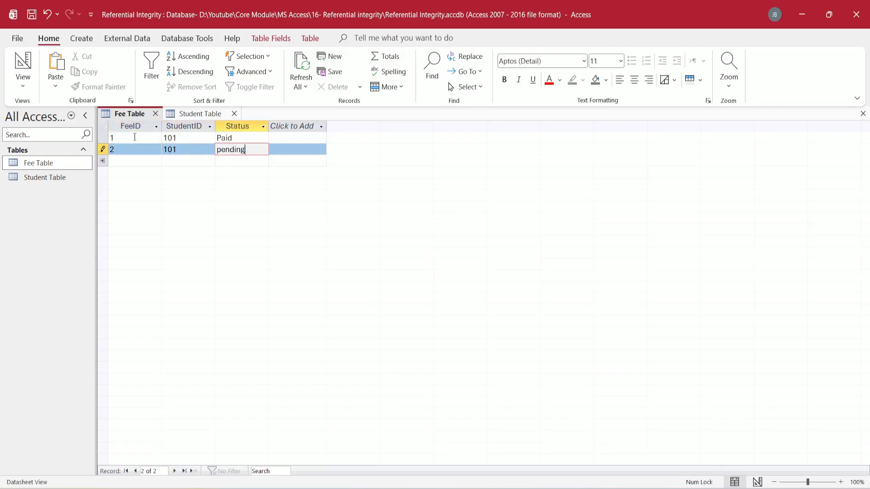
key("Tab")
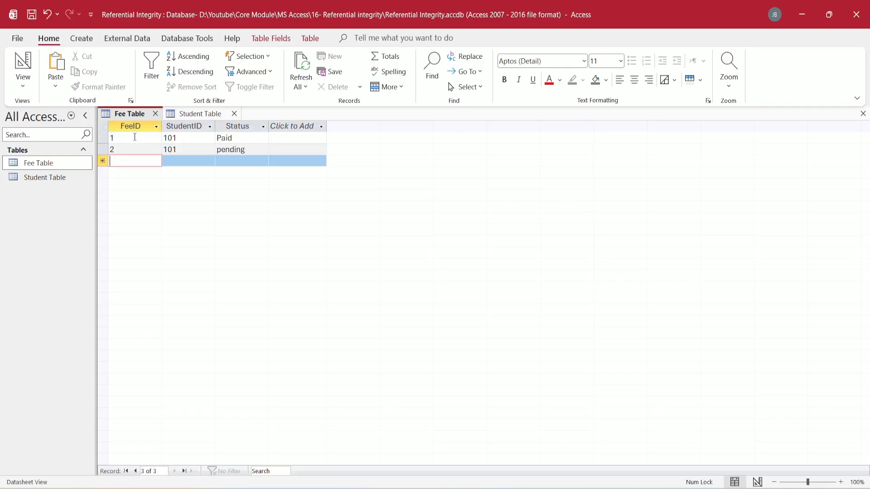
Add the fee record with FeeID 3, the second student's ID and status Paid.
type("3")
key("Tab")
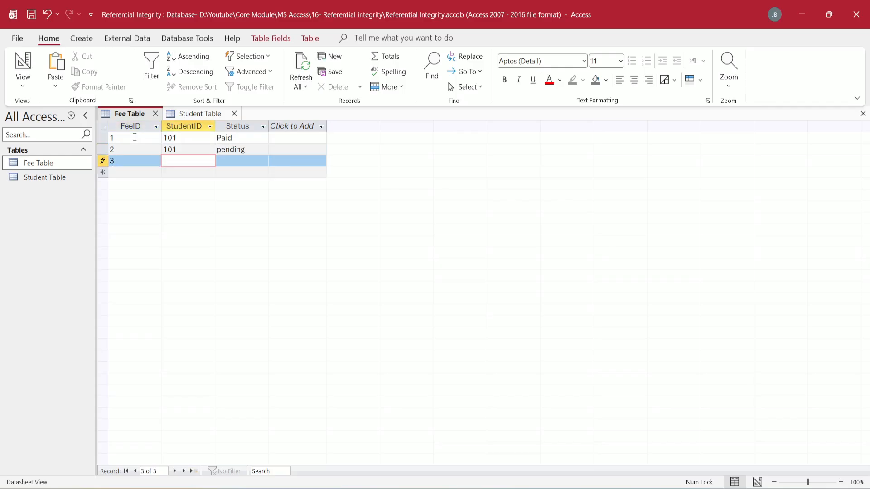
type("102")
key("Tab")
type("Paid")
key("Tab")
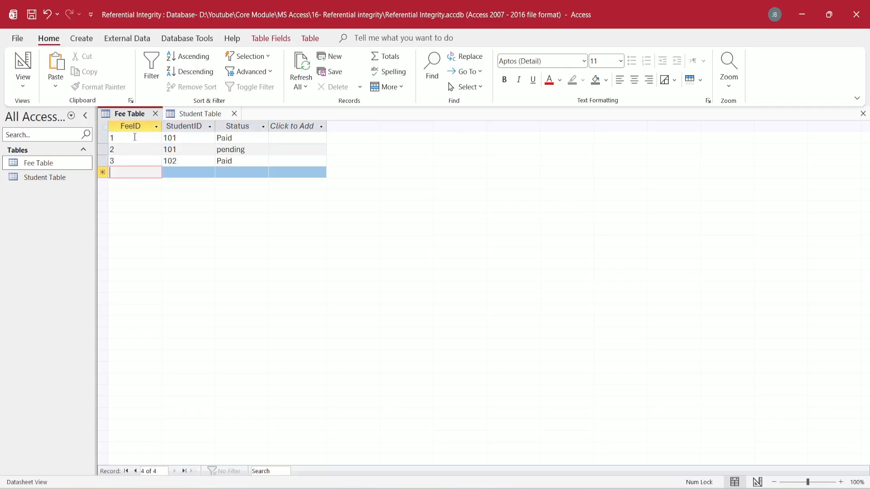
Add the fee record with FeeID 4, the third student's ID and status Paid.
type("4")
key("Tab")
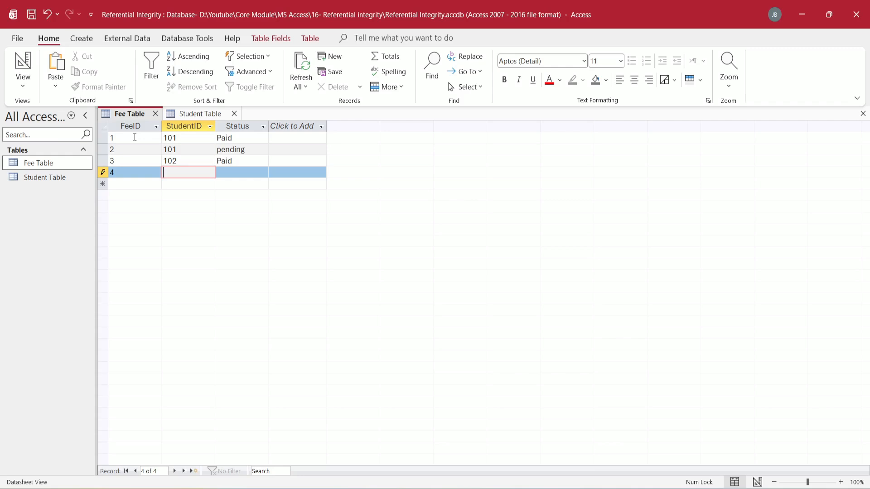
type("103")
key("Tab")
type("Paid")
key("Tab")
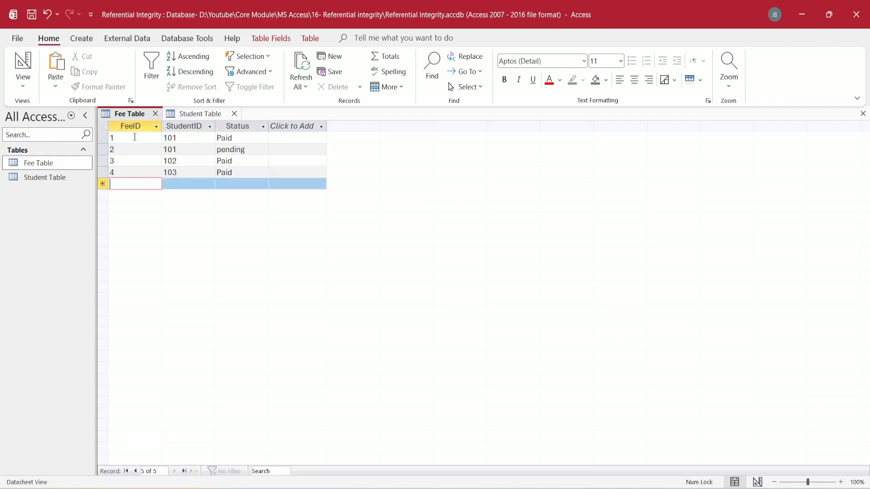
Add the fee record with FeeID 5, the fourth student's ID and status Pending, and close both tables.
type("5")
key("Tab")
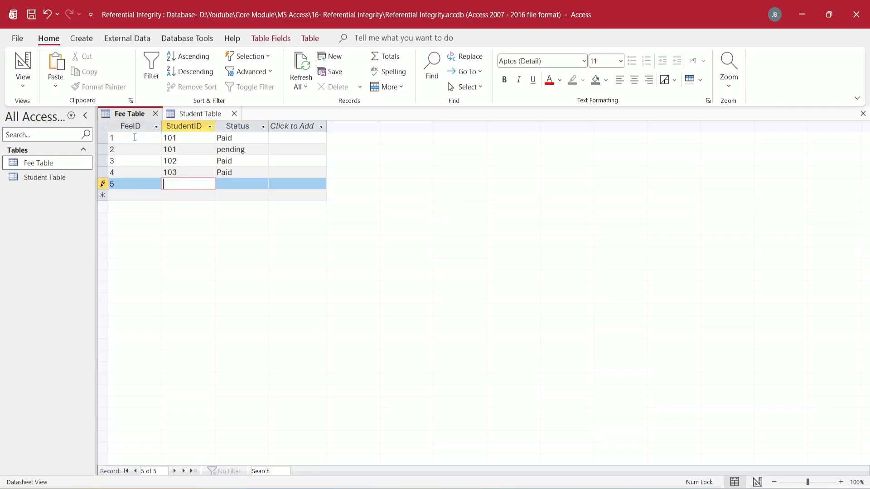
type("104")
key("Tab")
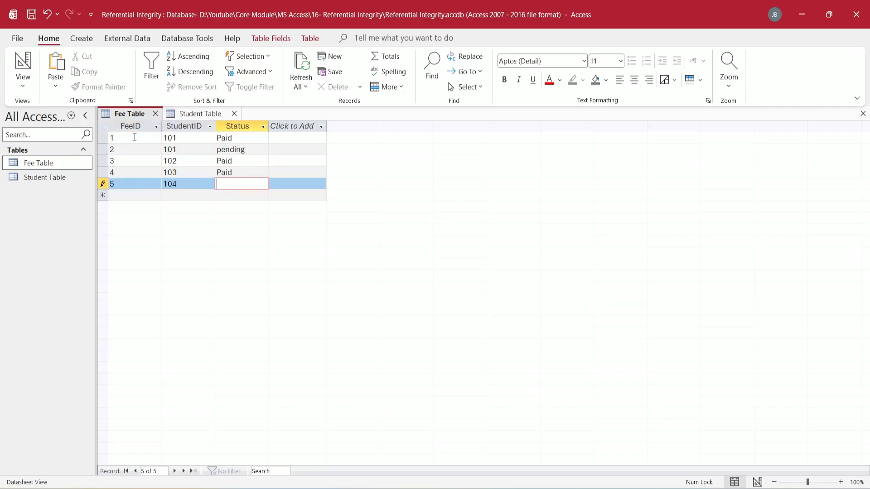
type("Pending")
key("Tab")
left_click(235, 113)
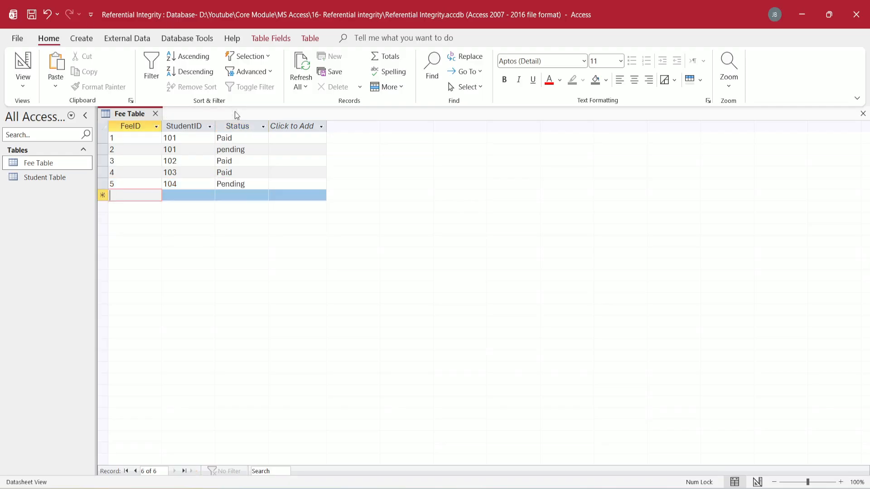
left_click(155, 113)
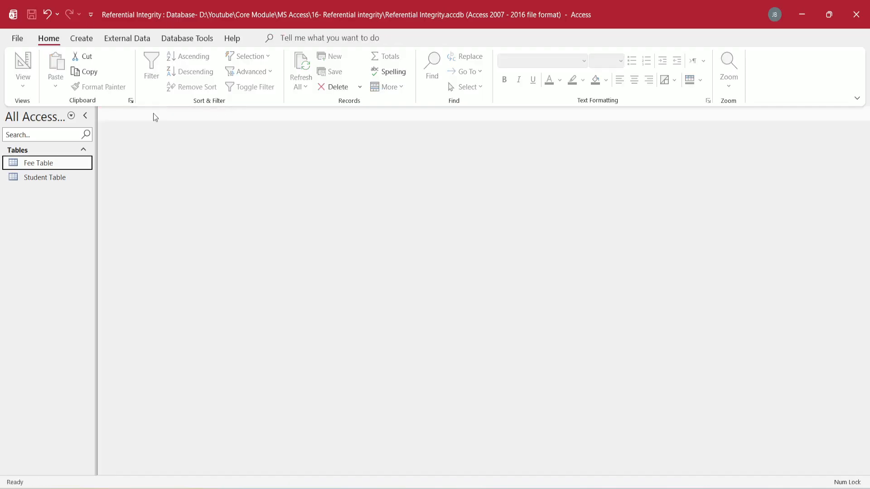
Add Fee Table and Student Table to the Relationships layout and arrange them apart, with Student Table first.
left_click(202, 40)
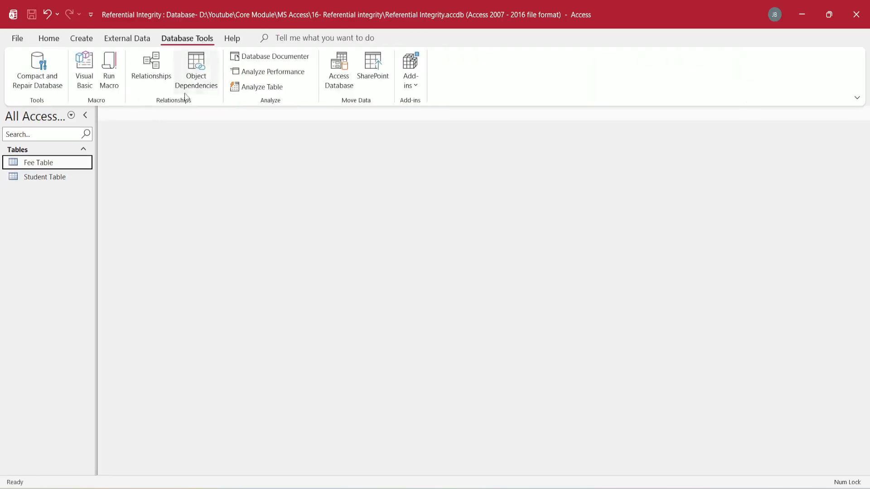
left_click(155, 80)
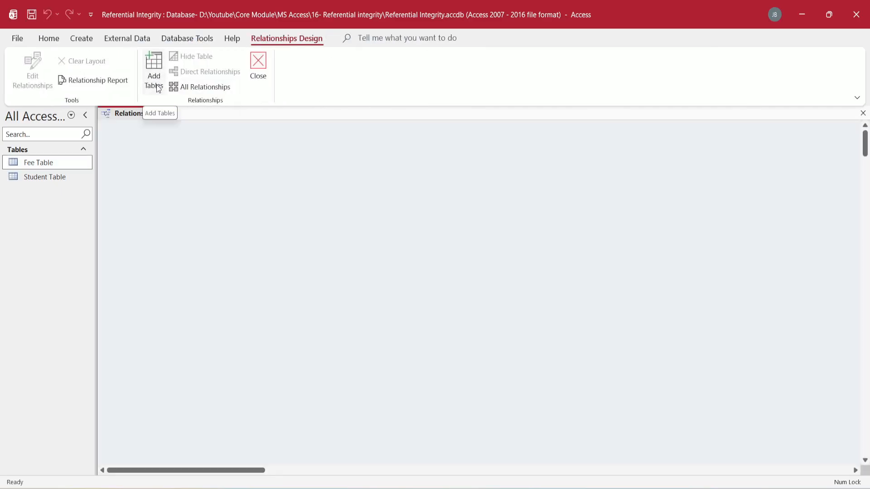
left_click(158, 89)
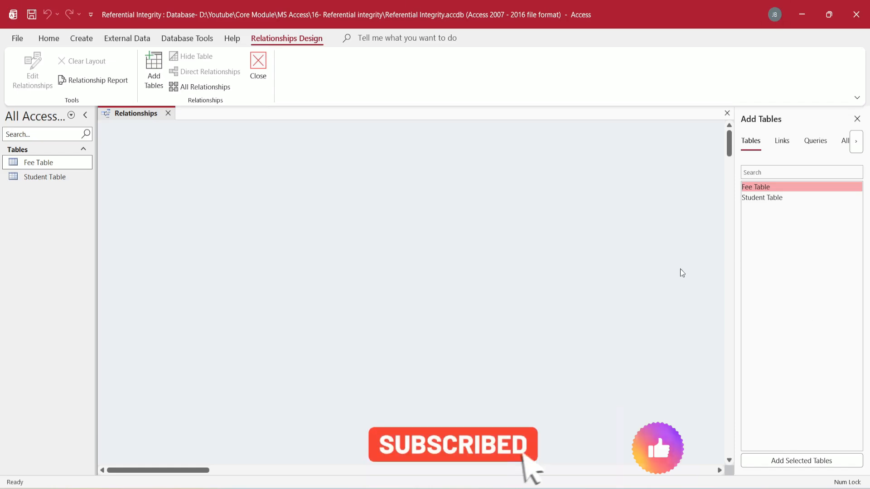
double_click(770, 187)
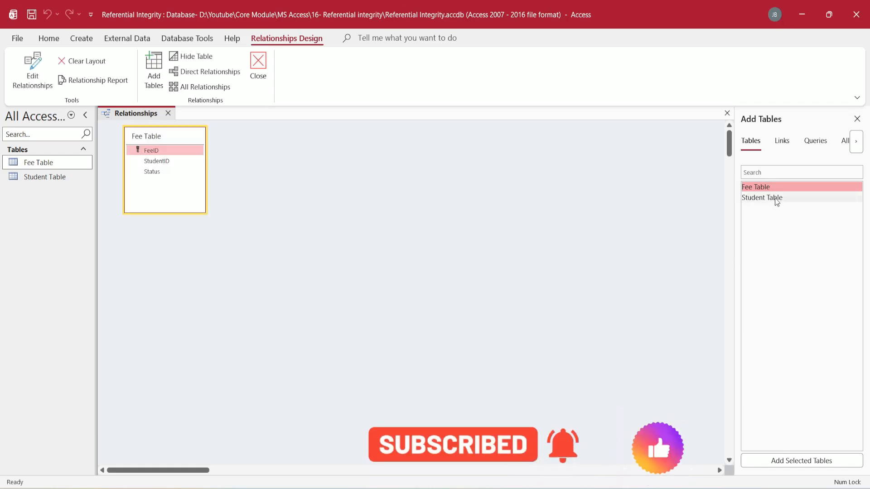
double_click(774, 197)
left_click_drag(179, 132, 416, 137)
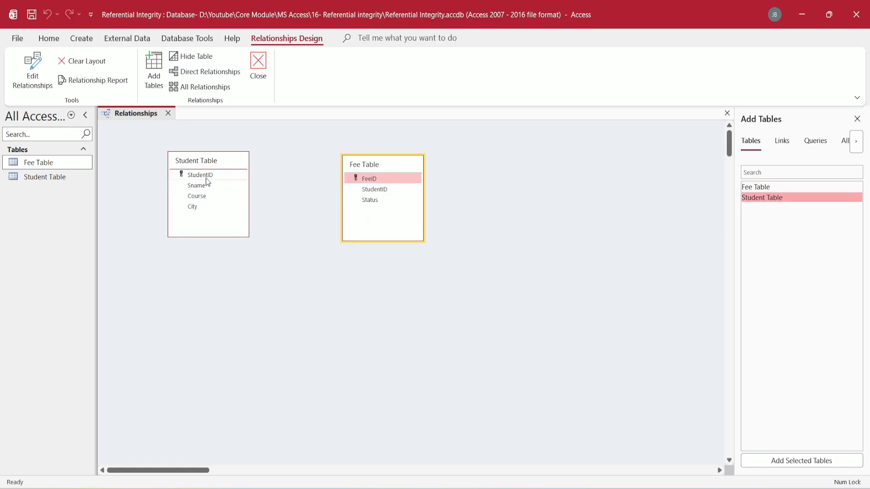
Relate StudentID in Student Table to StudentID in Fee Table with referential integrity enforced, and close the Relationships layout.
left_click_drag(206, 180, 387, 189)
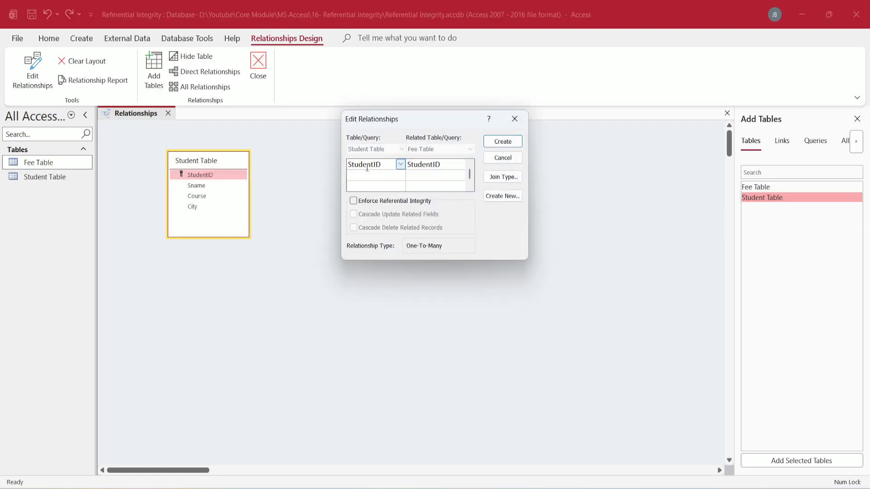
left_click(353, 201)
left_click(511, 141)
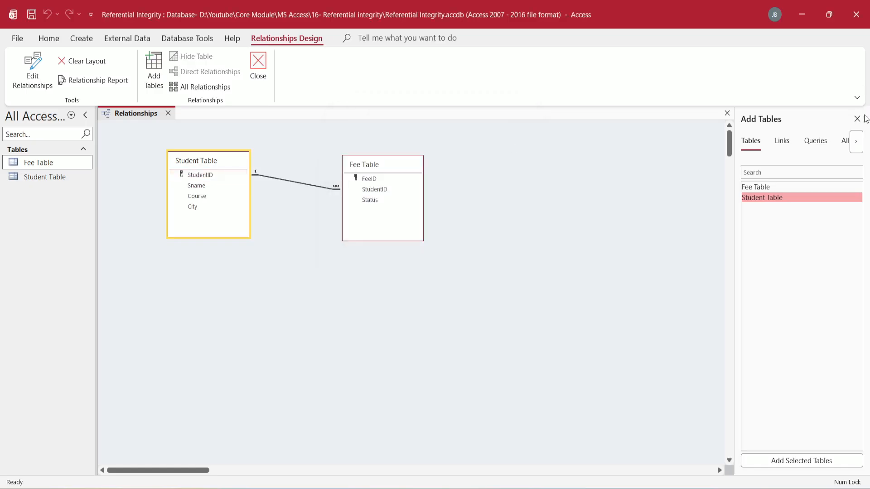
left_click(726, 113)
Open both tables and try to add a fee record with FeeID 6, a student ID missing from Student Table and status Paid.
double_click(68, 179)
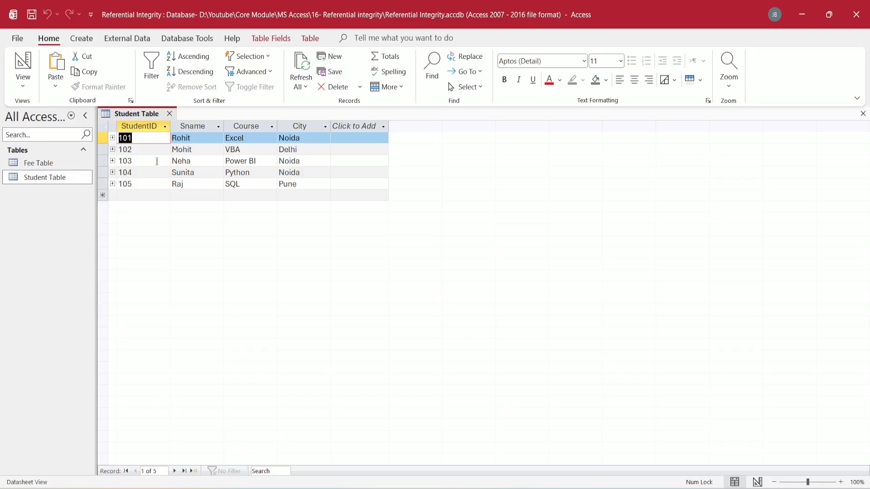
double_click(58, 164)
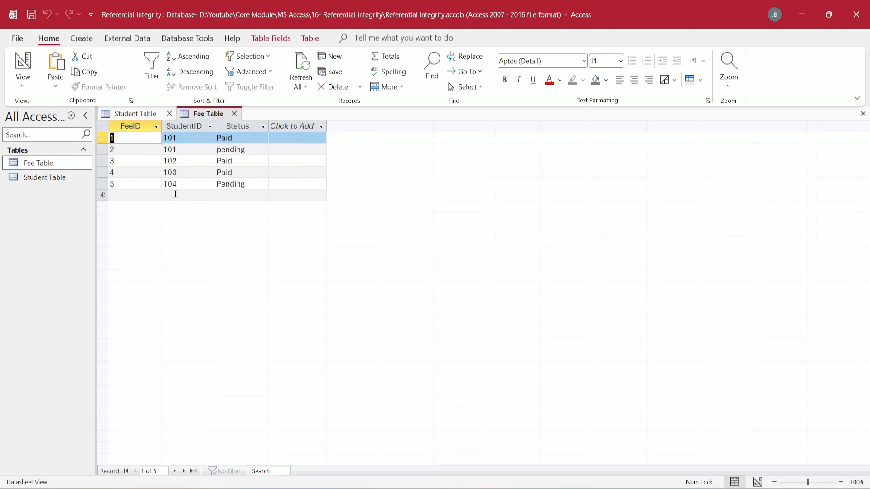
left_click(140, 194)
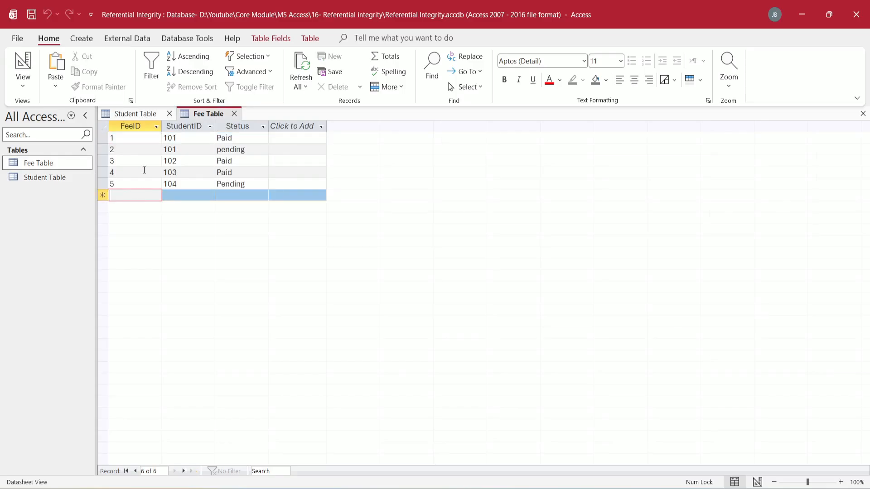
type("6")
key("Tab")
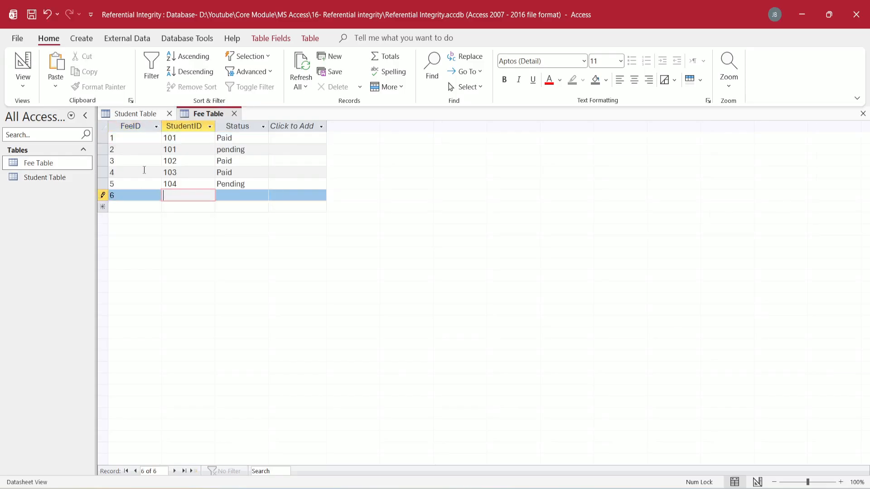
type("106")
key("Tab")
type("Paid")
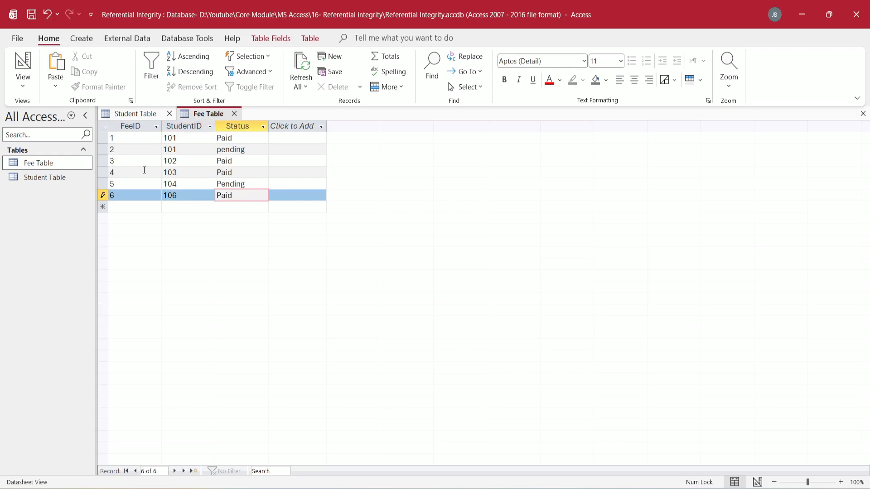
key("Return")
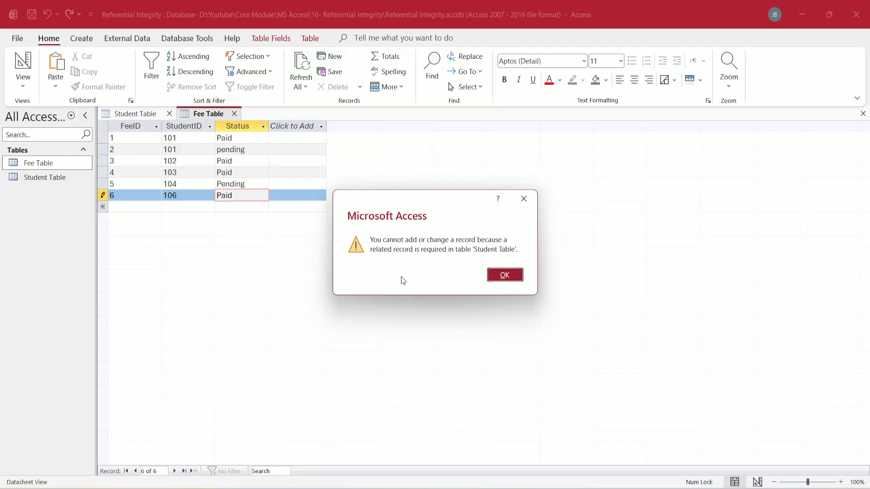
left_click(513, 275)
Add a sixth record to Student Table with the missing student ID, the student's first name, course Excel and city Noida.
double_click(45, 177)
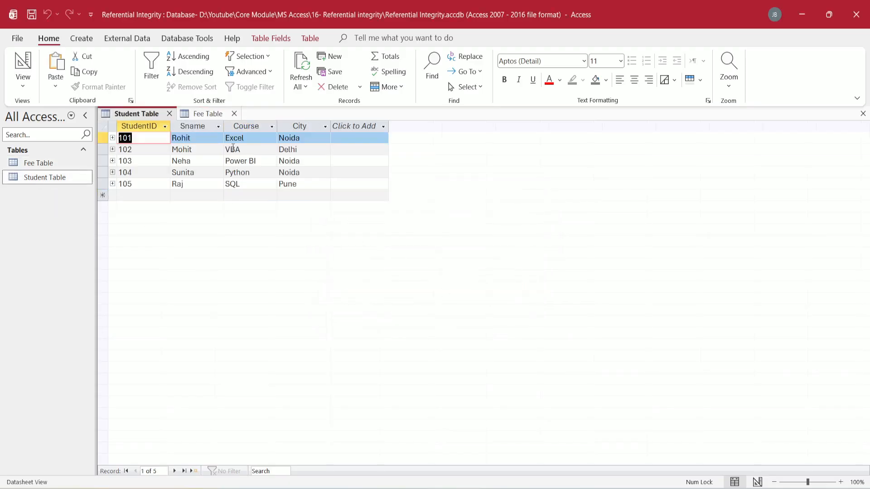
key("ctrl+plus")
type("106")
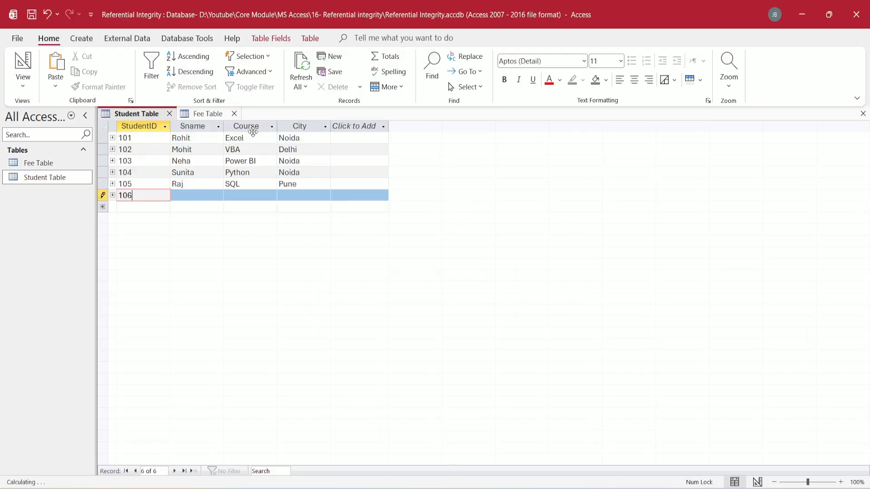
key("Tab")
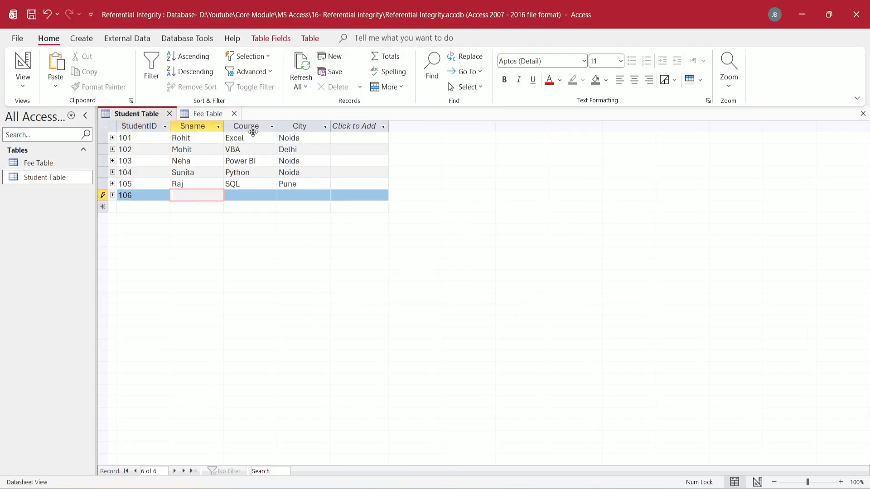
type("Sumit")
key("Tab")
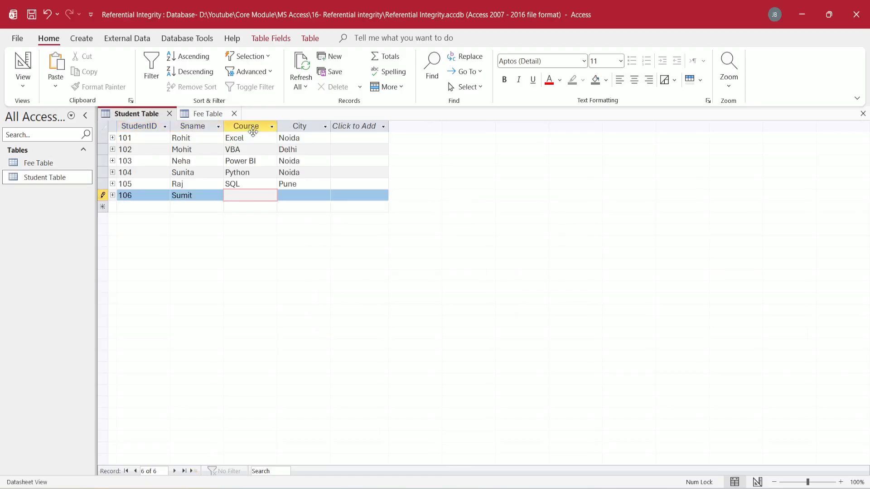
type("Excel")
key("Tab")
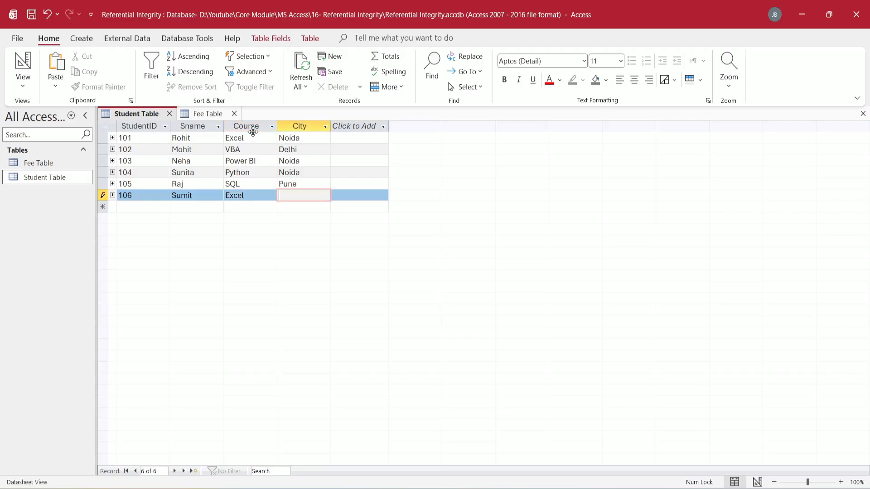
type("Noida")
key("Tab")
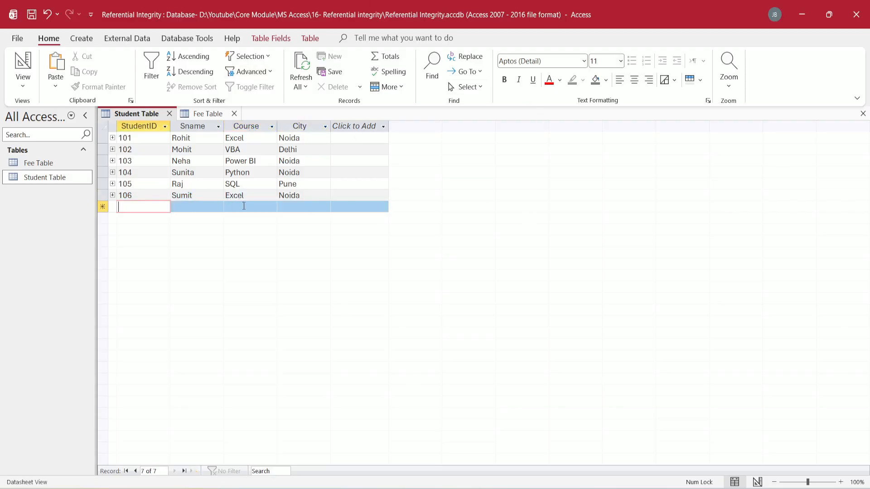
Return to Fee Table and save the pending record with FeeID 6.
left_click(208, 114)
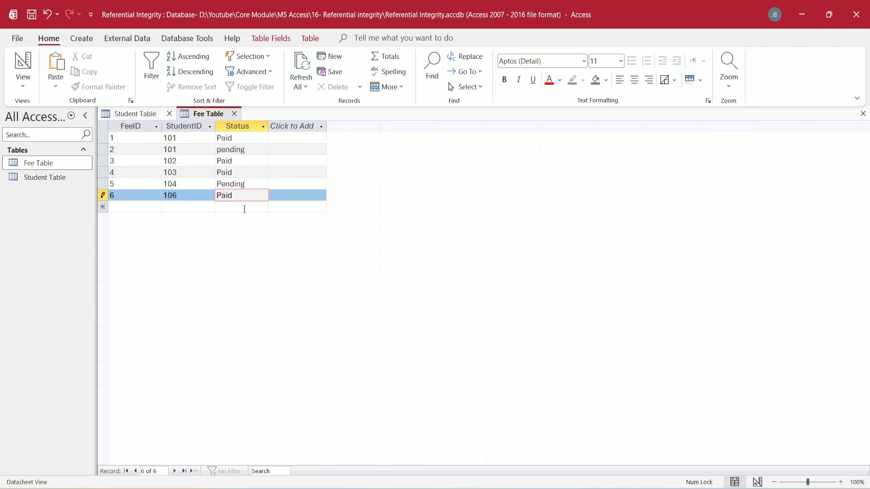
key("Tab")
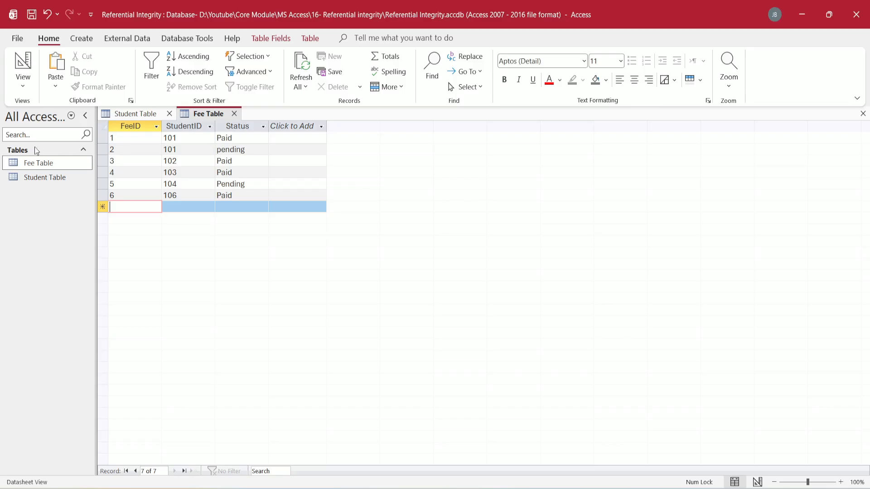
Close both tables, enable Cascade Update Related Fields on the StudentID relationship between Student Table and Fee Table, and close the Relationships layout.
left_click(235, 113)
left_click(170, 114)
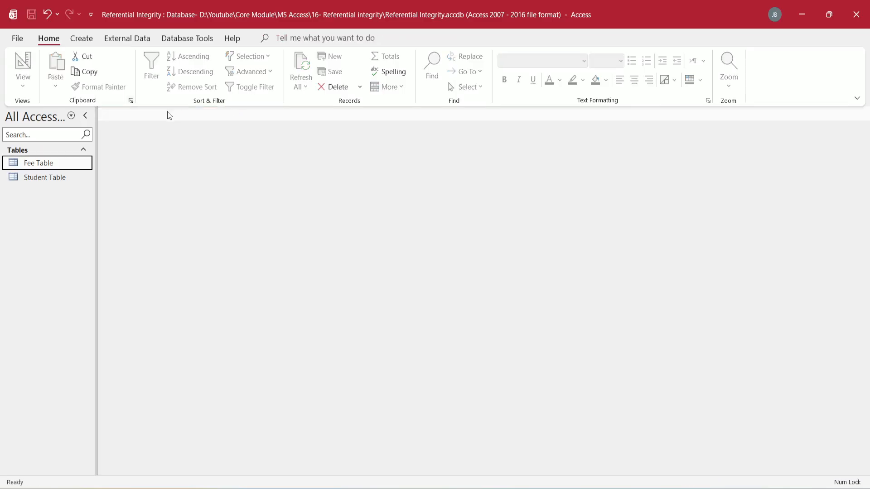
left_click(179, 42)
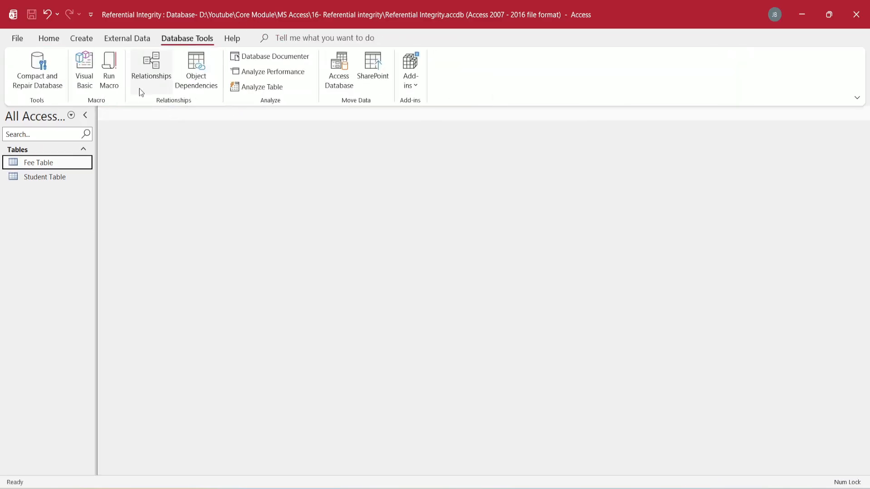
left_click(164, 73)
right_click(297, 182)
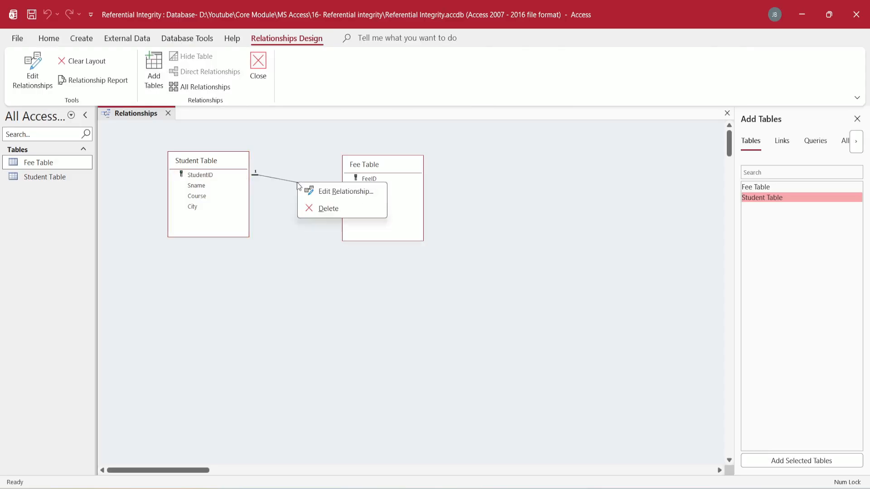
left_click(332, 198)
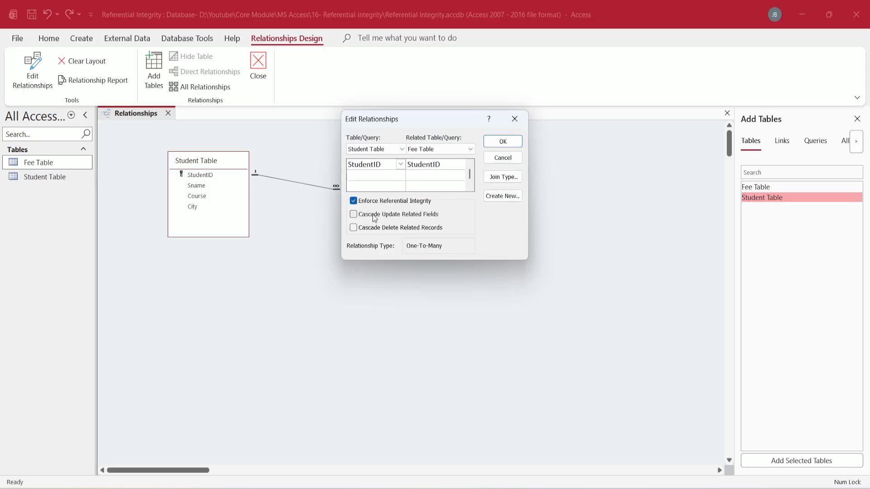
left_click(354, 214)
left_click(503, 141)
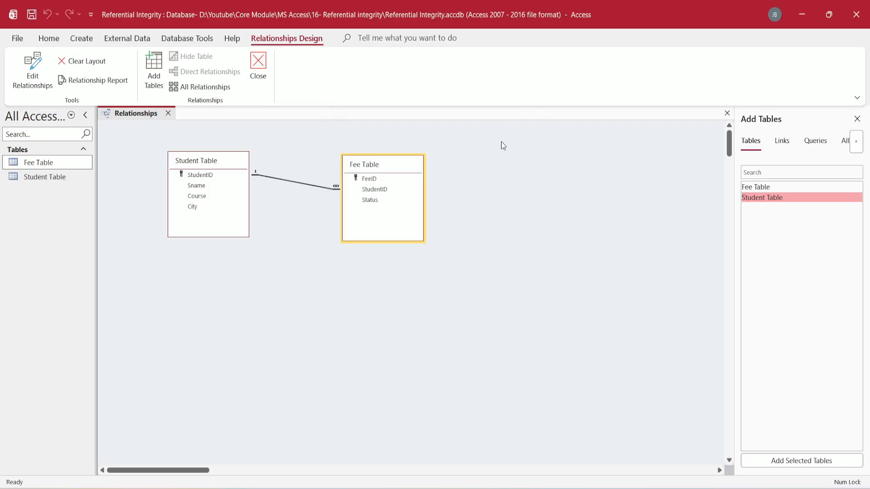
left_click(726, 112)
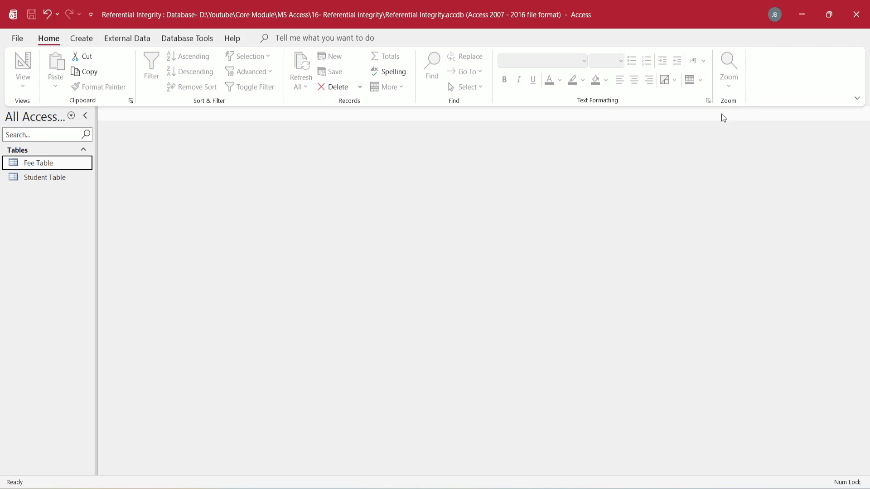
Prefix the StudentID of the first Student Table record with S, save it, and check the related records in Fee Table.
double_click(46, 177)
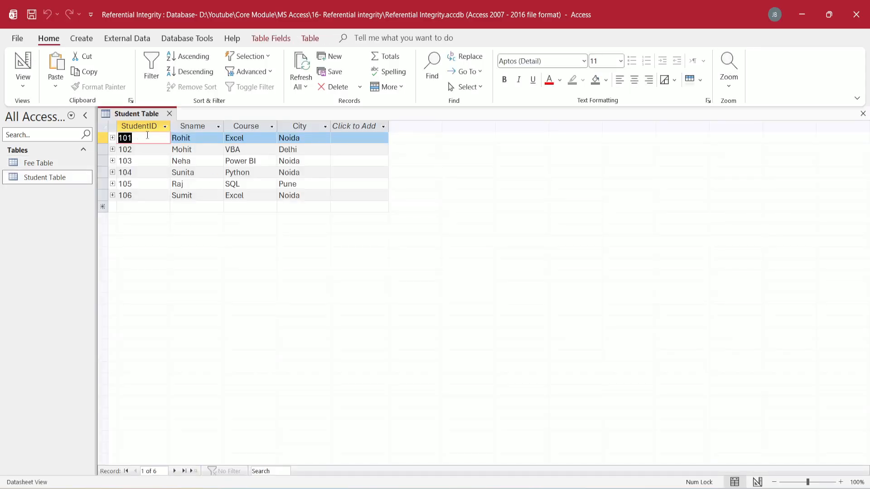
left_click(122, 140)
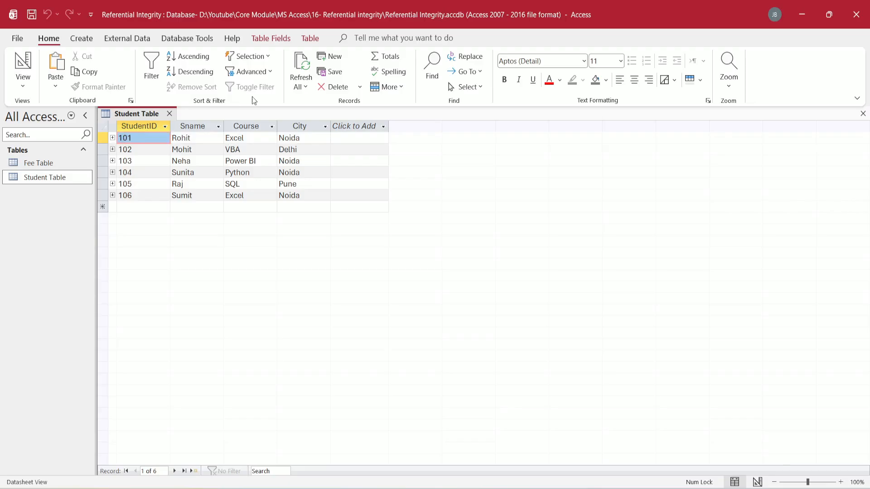
key("F2")
key("Home")
type("S")
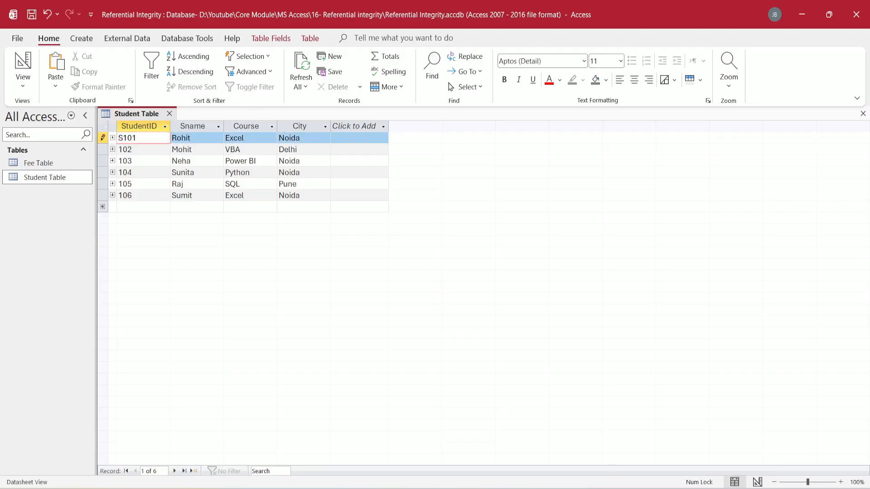
left_click(170, 113)
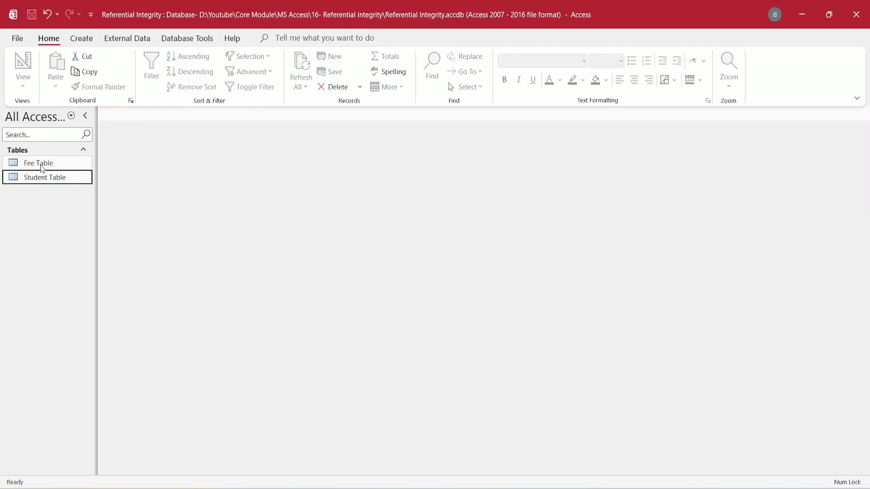
double_click(40, 165)
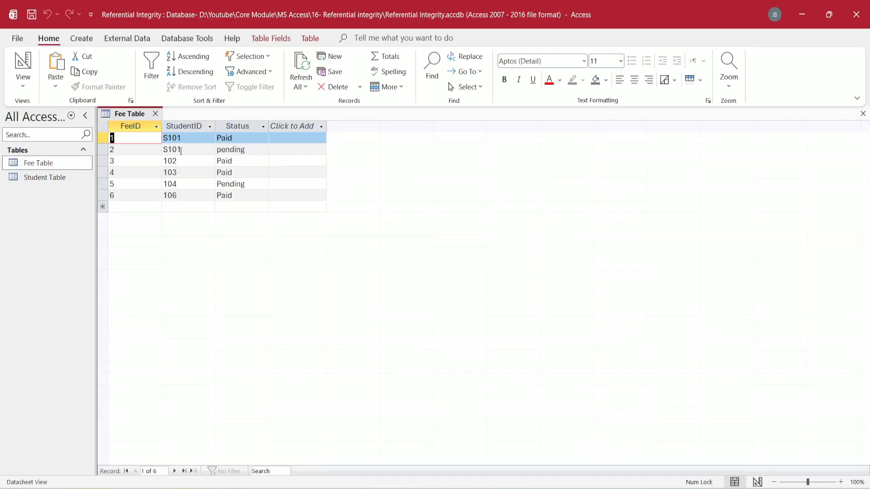
left_click(155, 114)
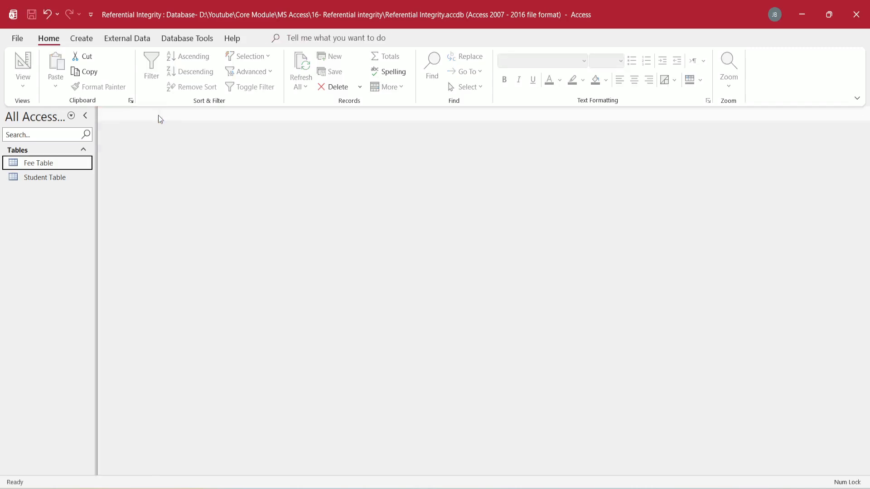
Enable Cascade Delete Related Records on the relationship between Student Table and Fee Table, and close the Relationships layout.
left_click(183, 40)
left_click(151, 72)
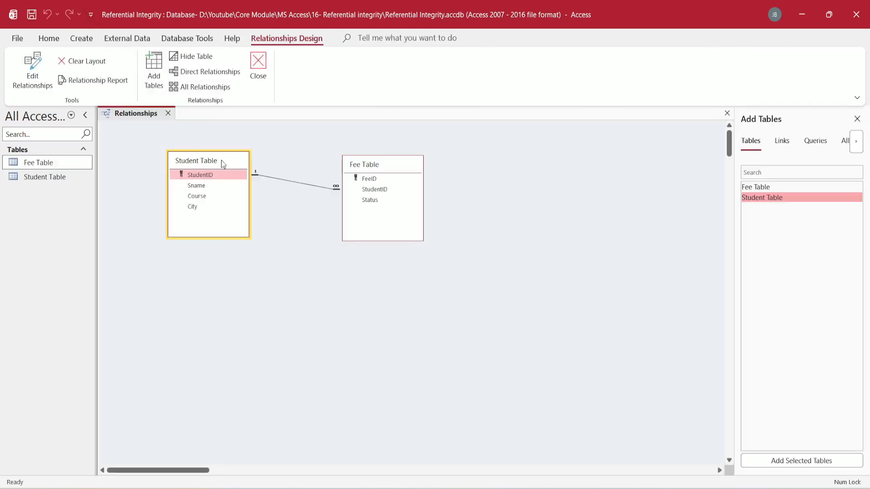
right_click(301, 183)
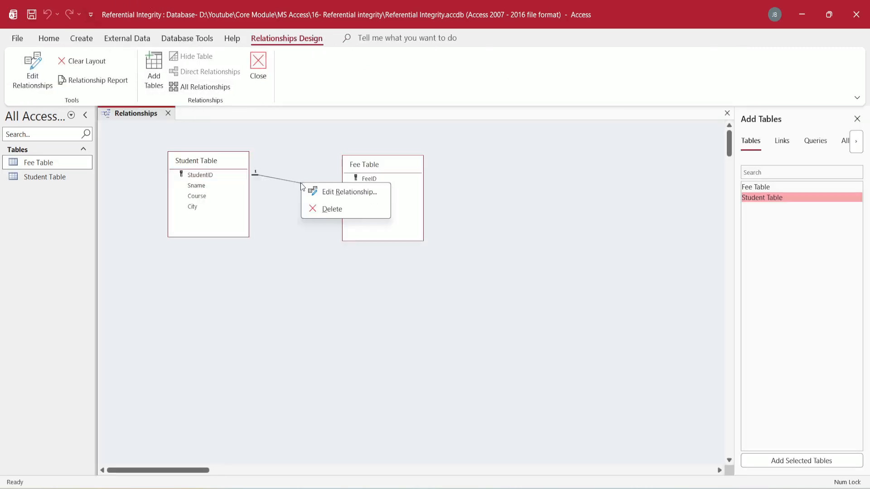
left_click(326, 194)
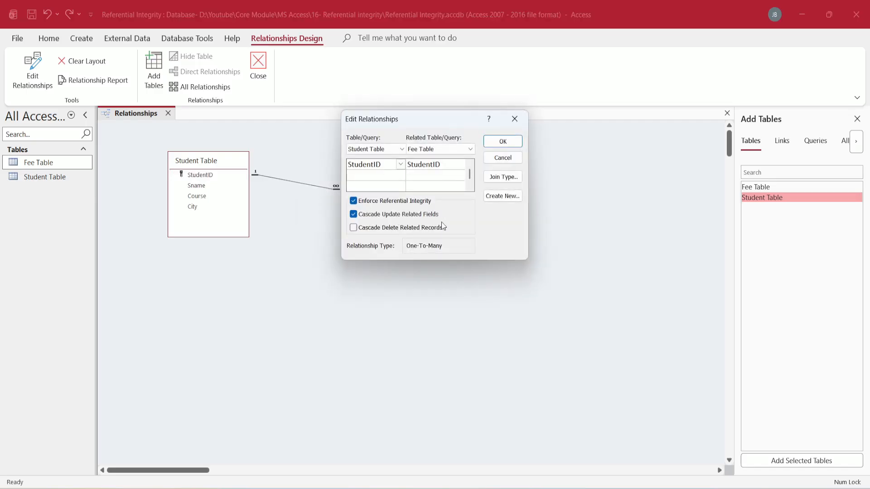
left_click(353, 227)
left_click(513, 144)
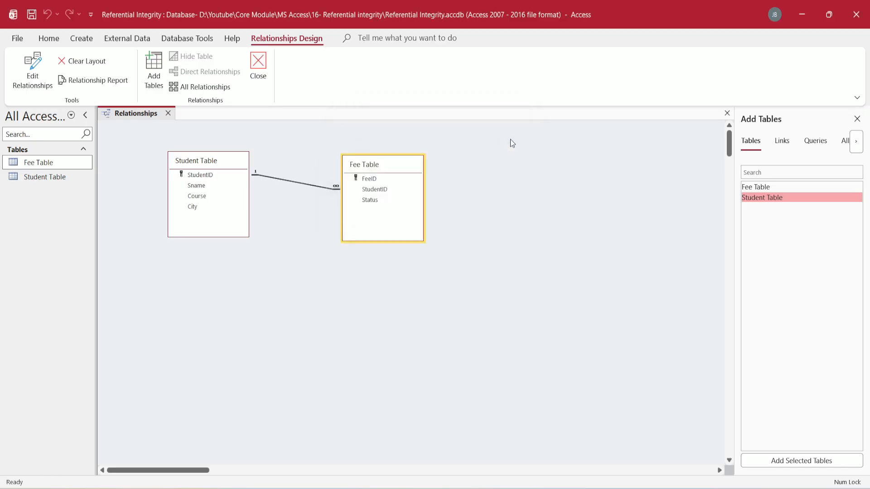
left_click(727, 112)
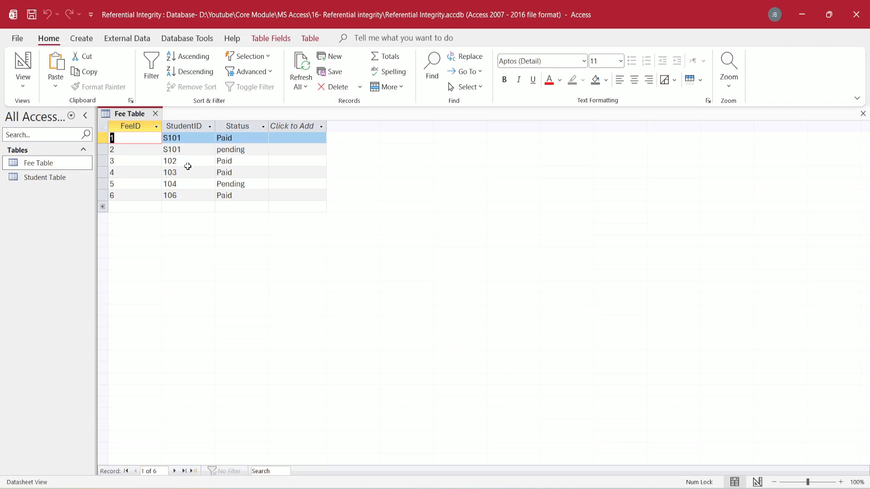
Delete the record with FeeID 6 from Fee Table.
left_click(98, 196)
right_click(99, 195)
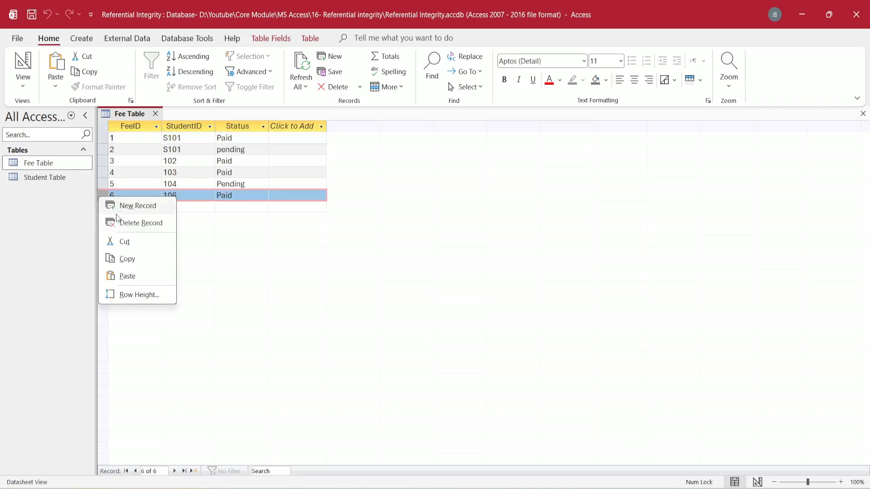
left_click(150, 225)
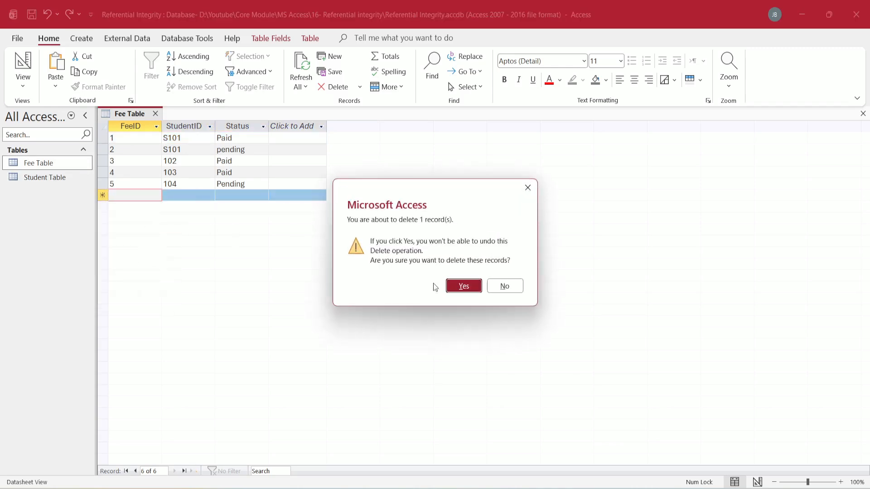
key("Return")
Compare both tables, delete the S-prefixed student's record from Student Table with its related records, and check Fee Table.
double_click(47, 181)
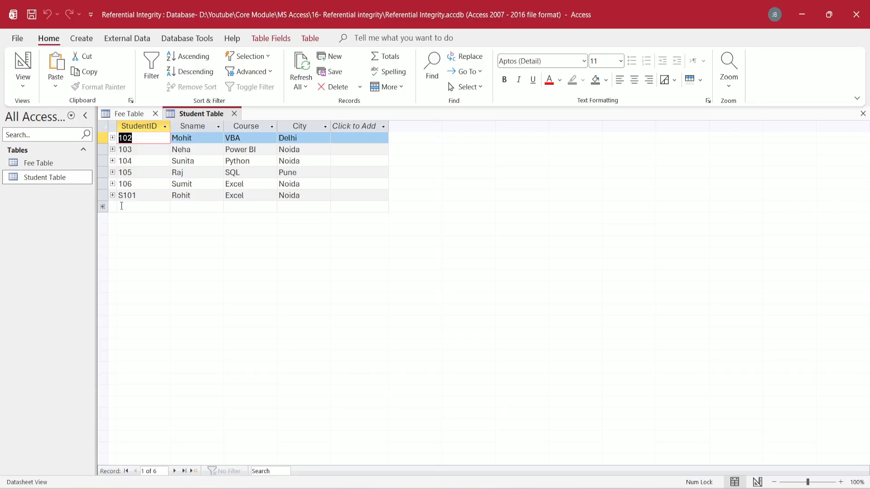
double_click(45, 166)
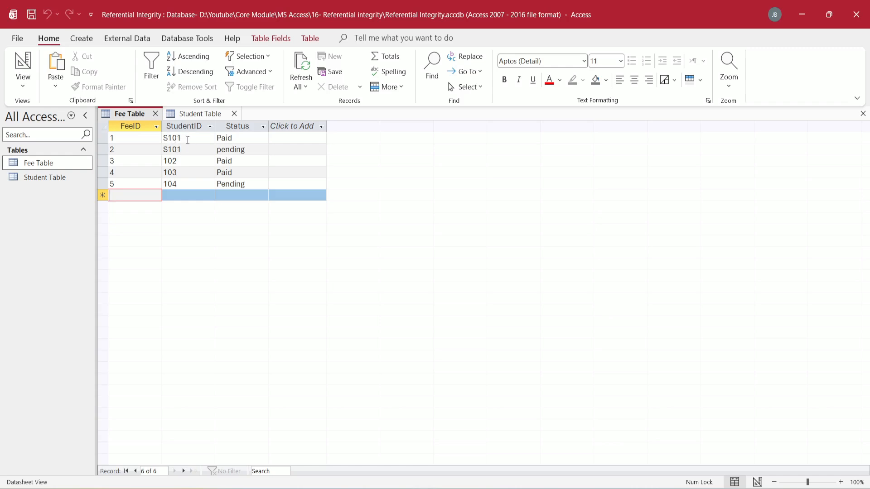
double_click(62, 179)
left_click(101, 195)
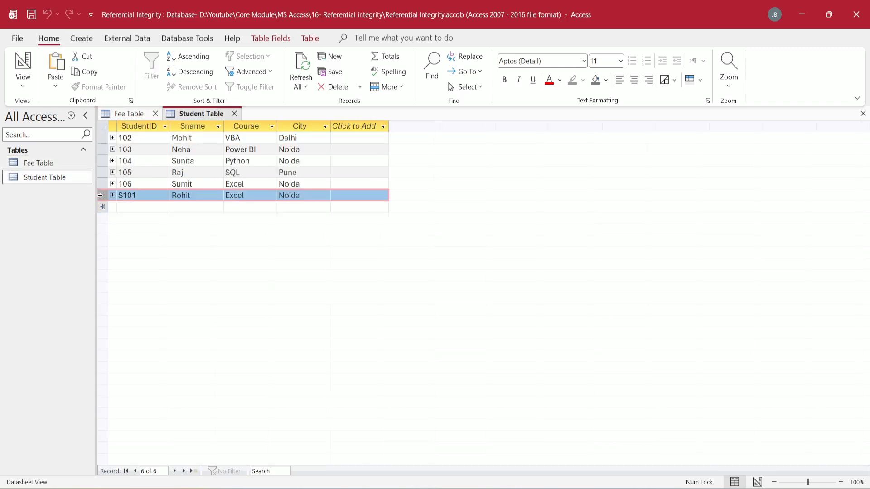
right_click(101, 196)
left_click(141, 222)
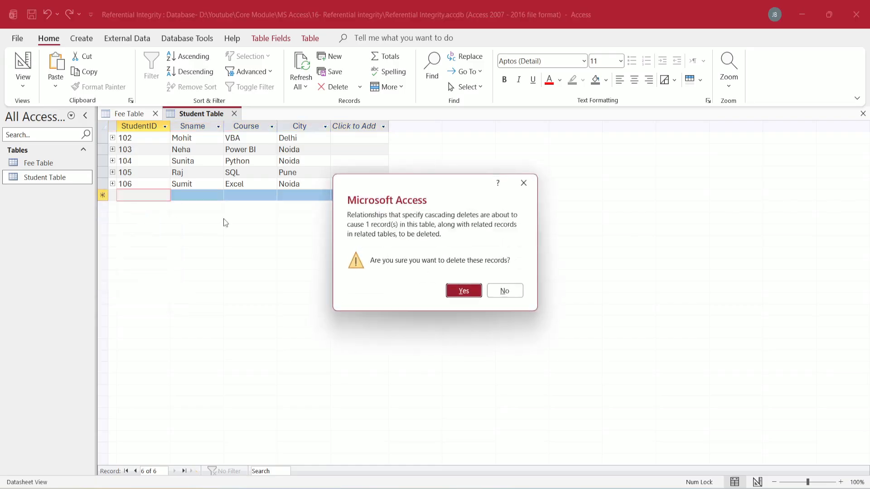
left_click(460, 291)
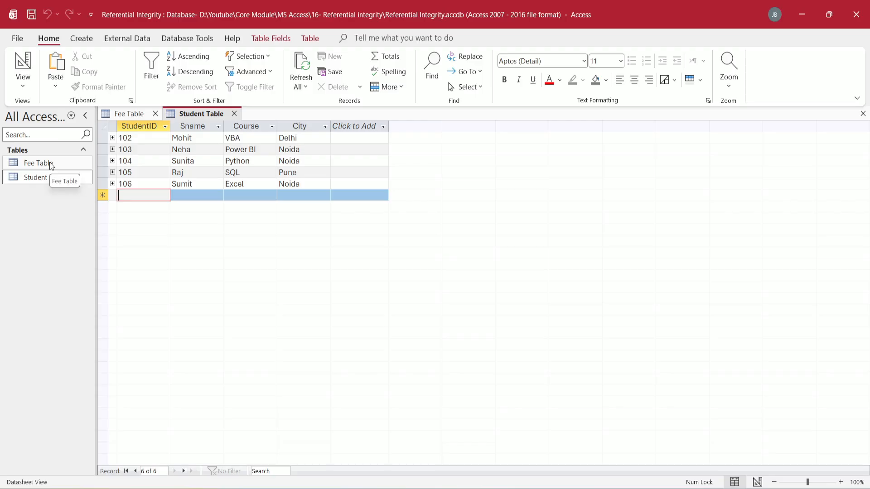
double_click(51, 164)
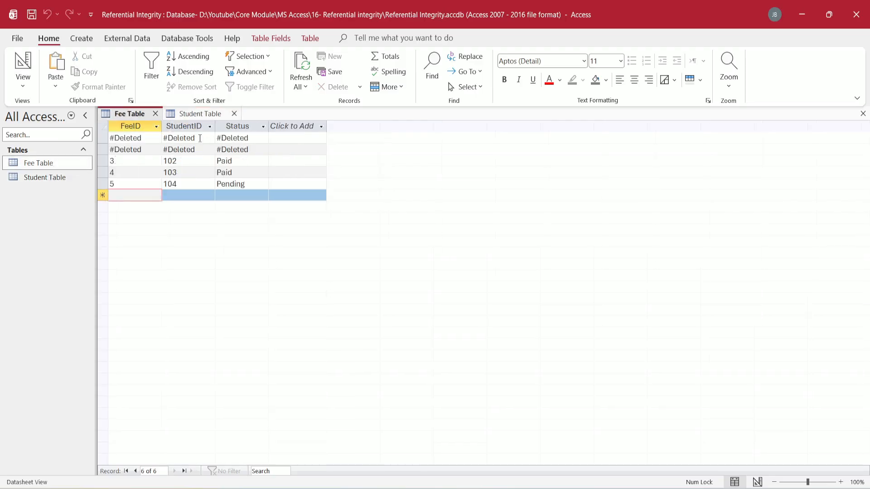